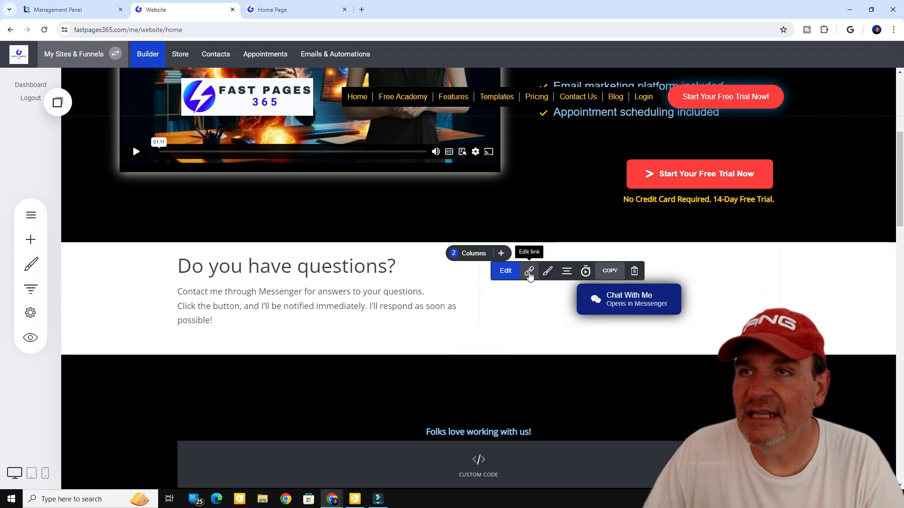
Open the link settings of the Chat With Me button and show the External Link options
click(529, 274)
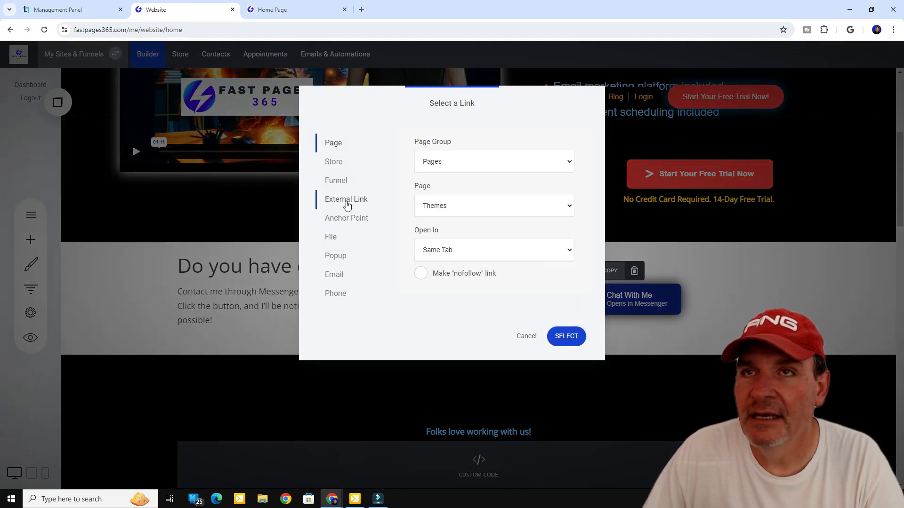
click(347, 203)
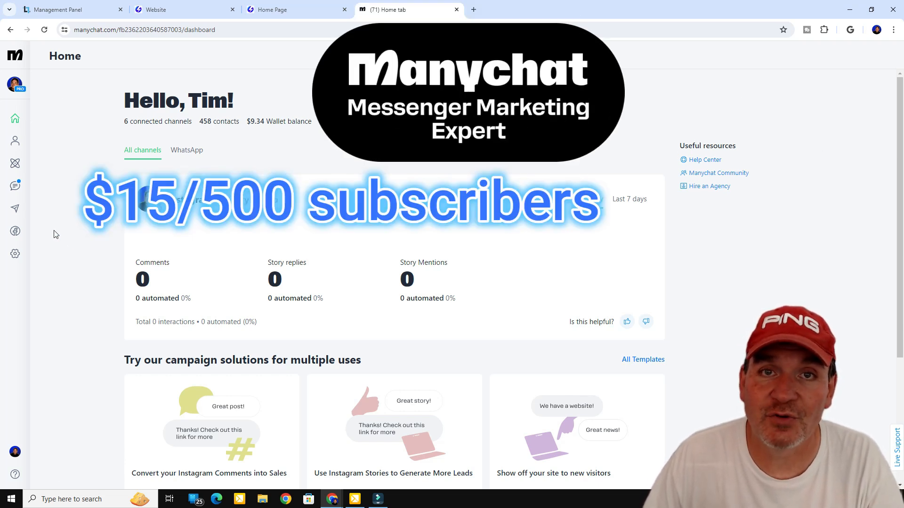
In Manychat, create a new automation from scratch with a Messenger message as its first step
click(16, 165)
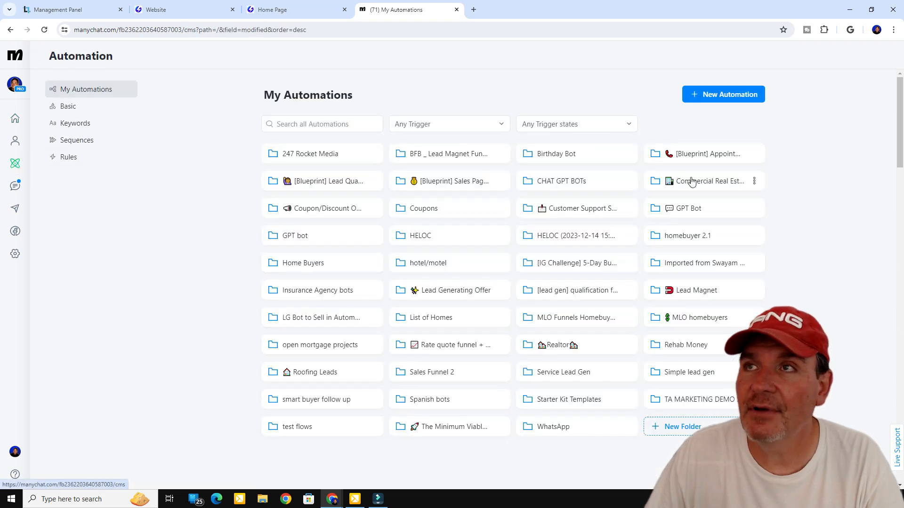
click(715, 95)
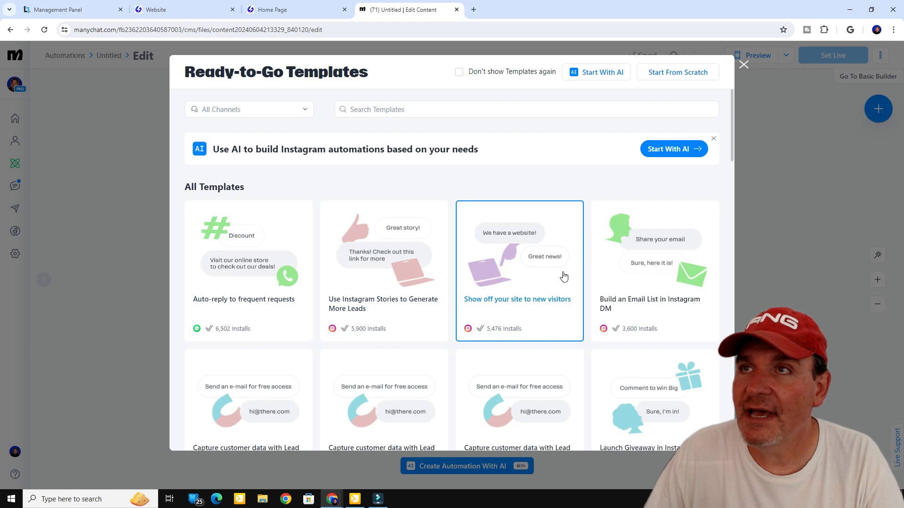
click(650, 72)
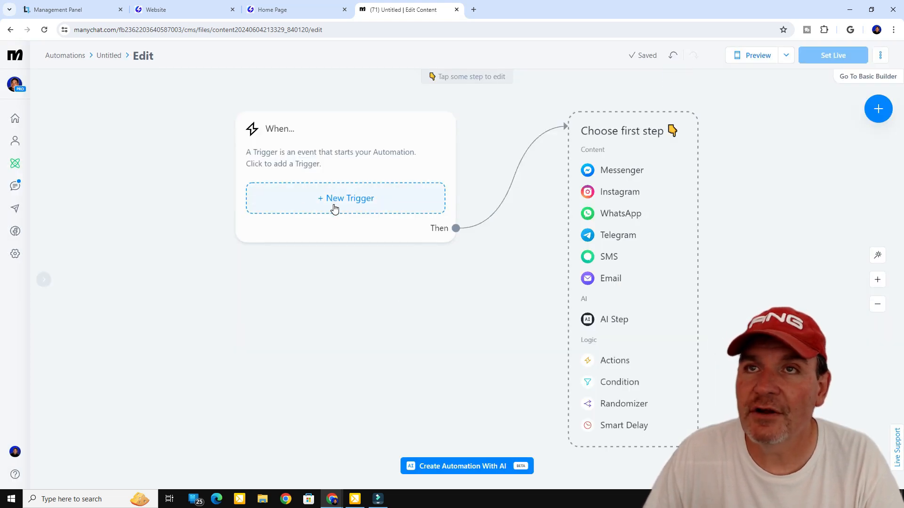
click(620, 173)
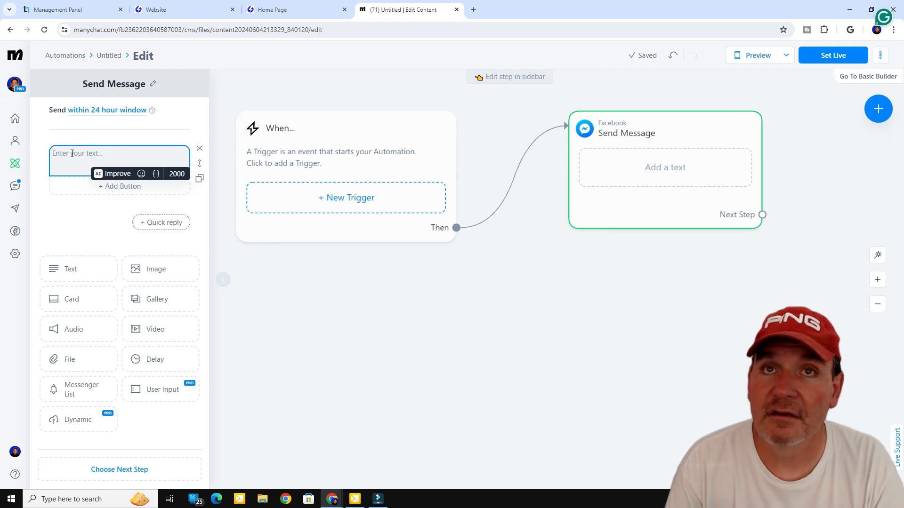
Write a message thanking people for reaching out to Fast Pages 365, inviting their question, and noting after-hours replies may come the next day
text(Hey! thanks for reaching out to Fast Pages 365! please ask your question here and I'll respond as fast as possible.)
key(Return)
key(Return)
text(Note: If it's after normal business hours, I may respond the next day. 🙂)
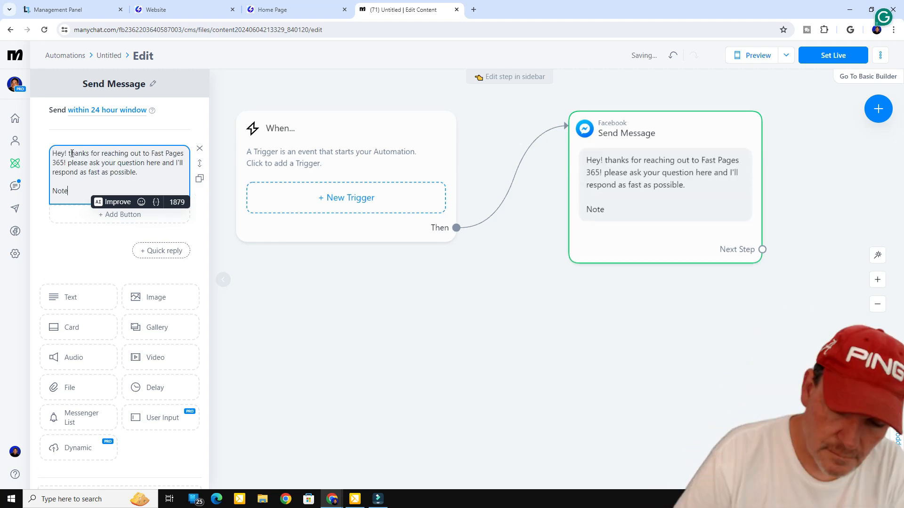
click(511, 277)
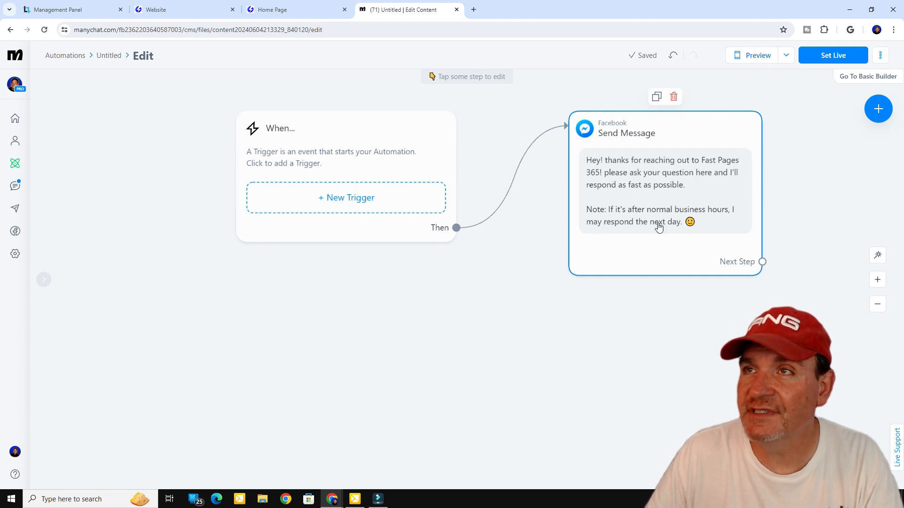
Move the greeting text into a new User Input block and delete the emptied text block
click(668, 194)
click(154, 198)
drag(154, 198, 61, 154)
key(ctrl+c)
right_click(65, 155)
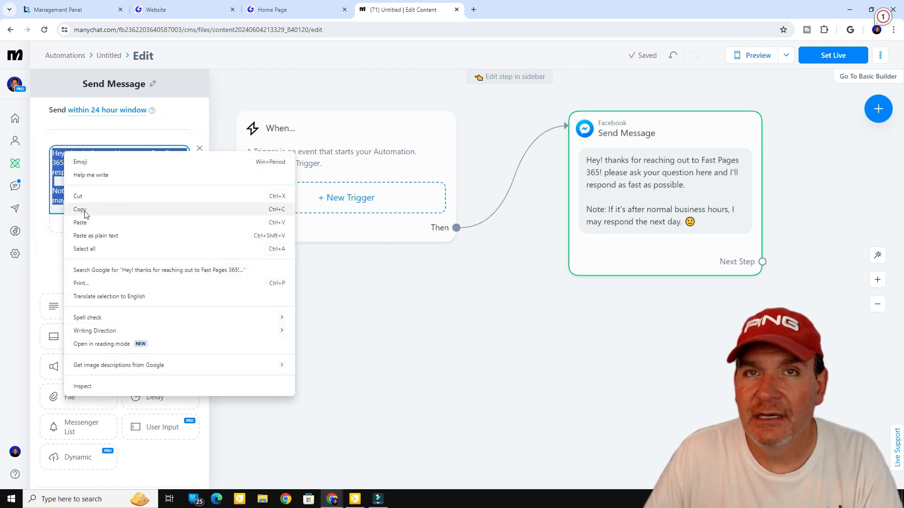
click(80, 196)
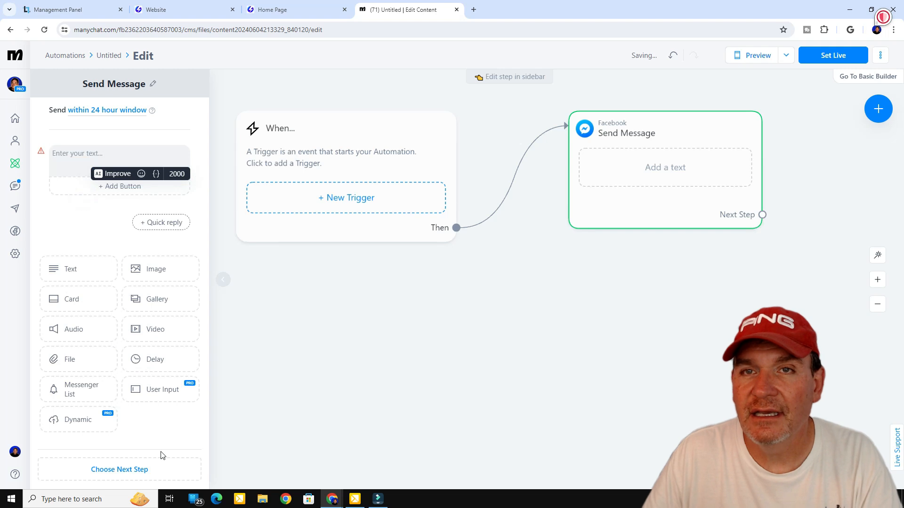
click(165, 390)
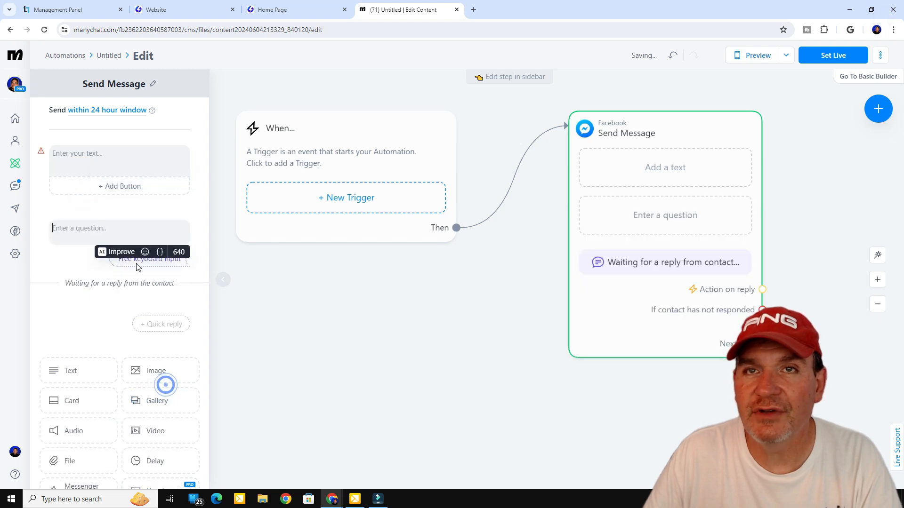
right_click(89, 228)
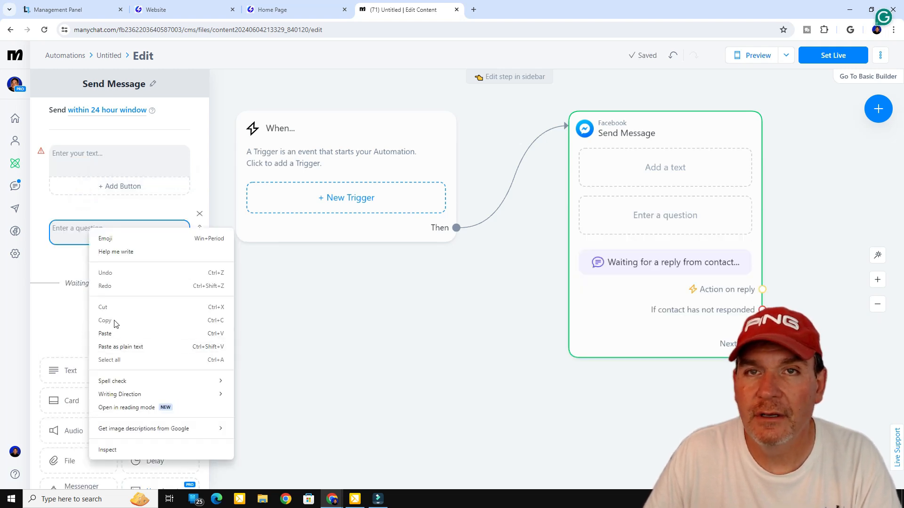
click(111, 333)
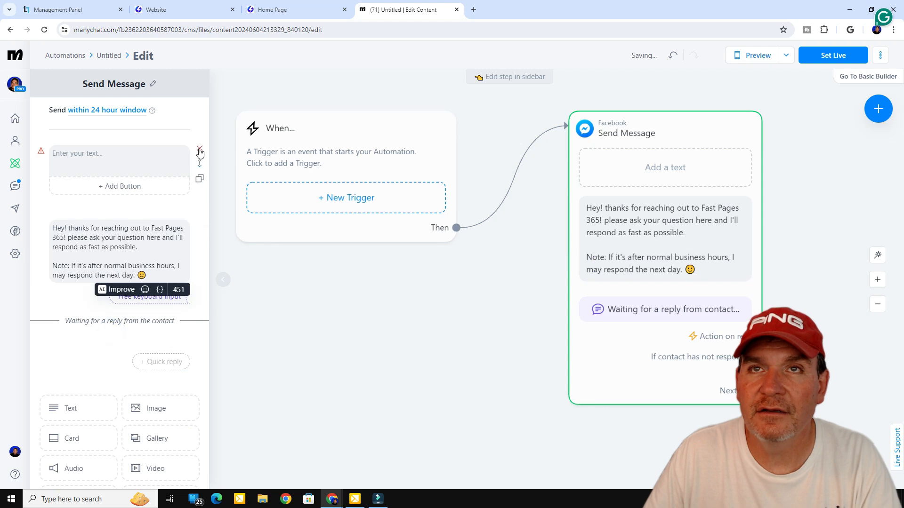
click(199, 150)
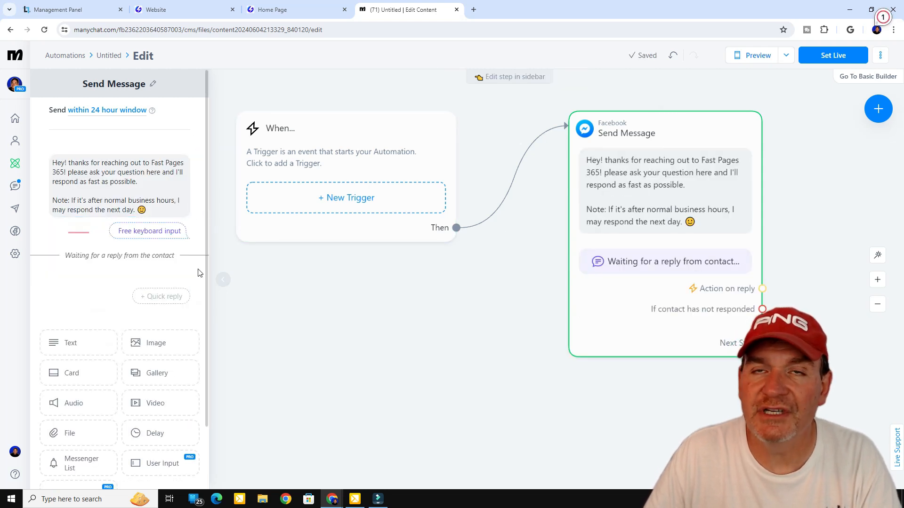
Save the reply to the greeting question in the custom field FAST PAGES 365 QUESTON
click(151, 193)
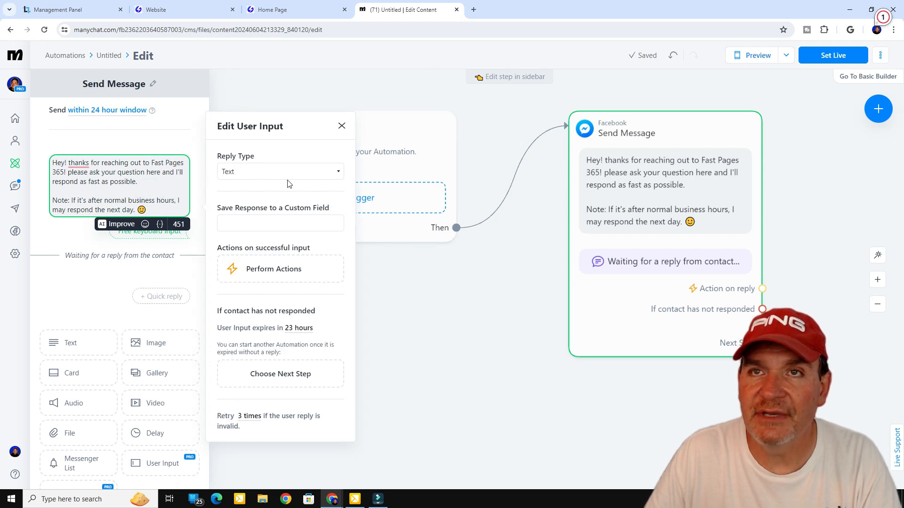
click(259, 225)
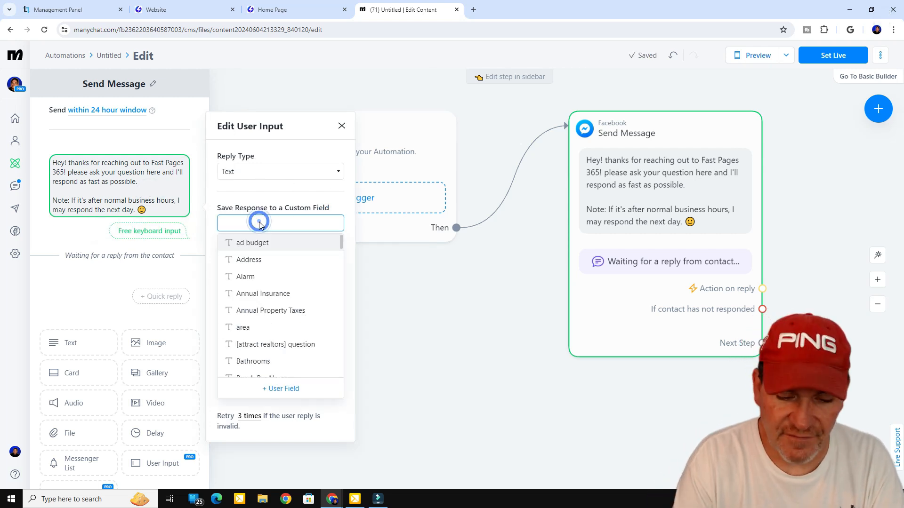
text(Fa)
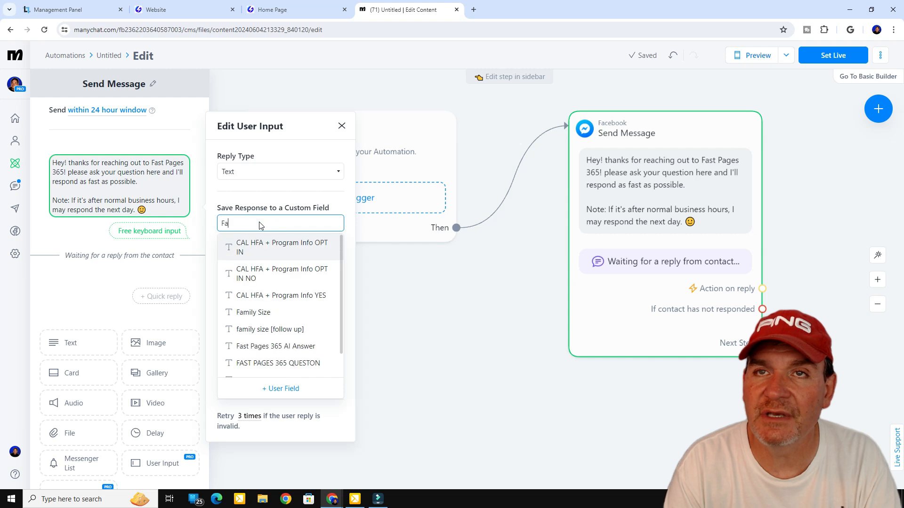
text(st Pages)
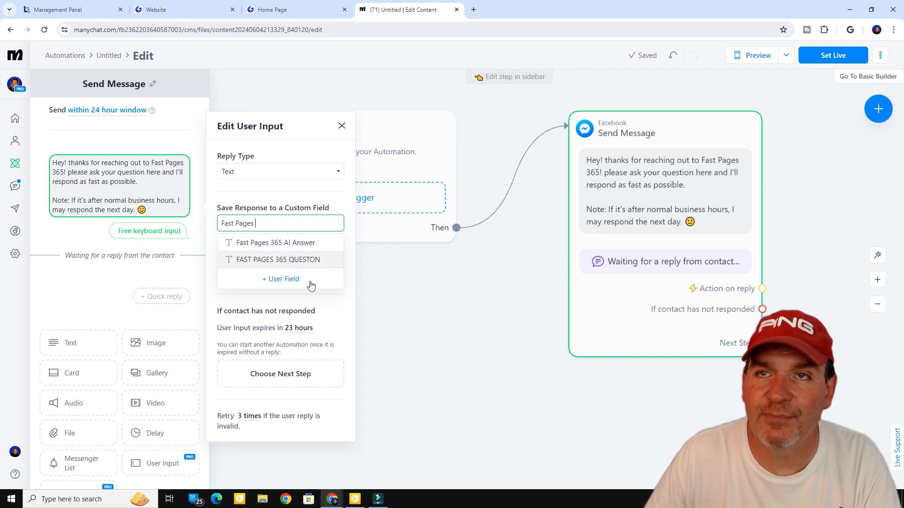
click(278, 261)
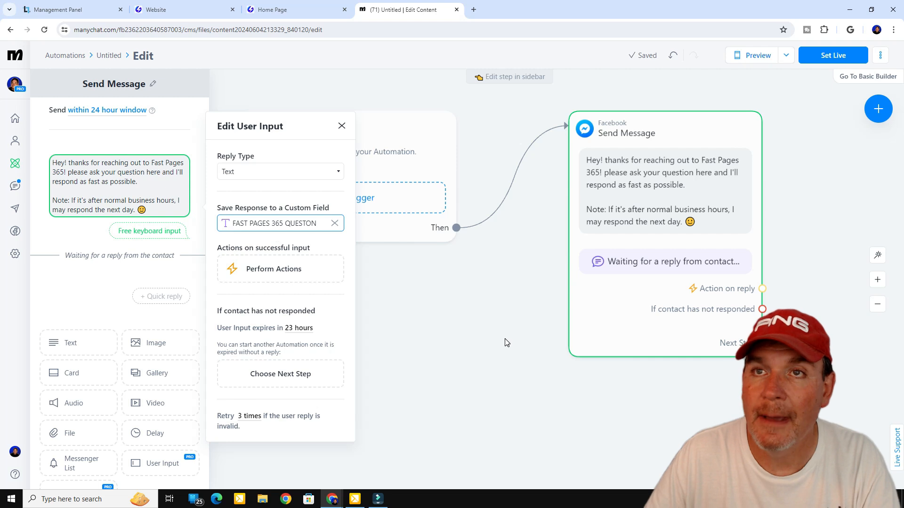
click(461, 355)
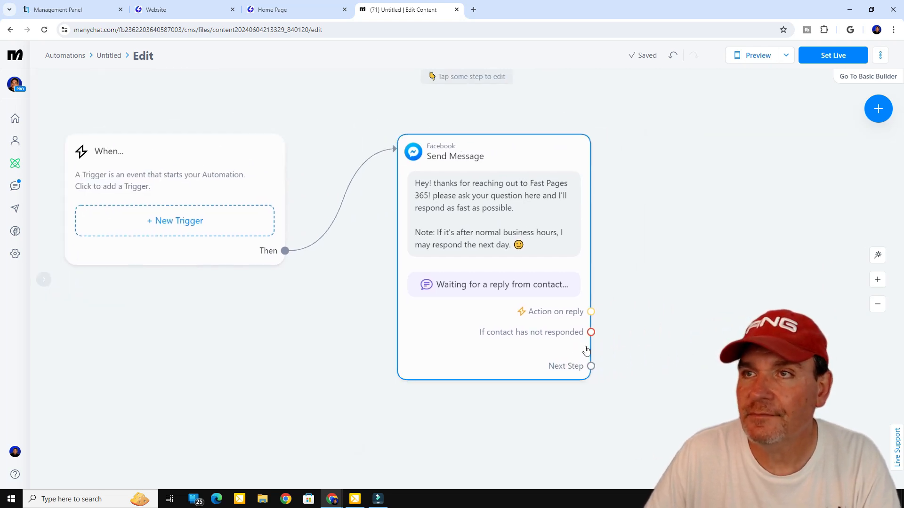
Connect an Actions step to the message's Action on reply output and add a Notify Assignees action to it
drag(591, 312, 653, 141)
click(671, 142)
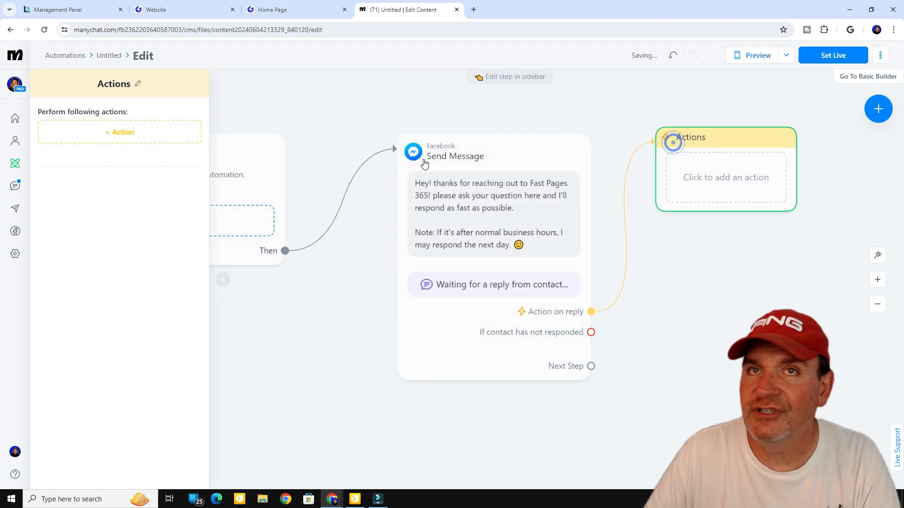
click(121, 133)
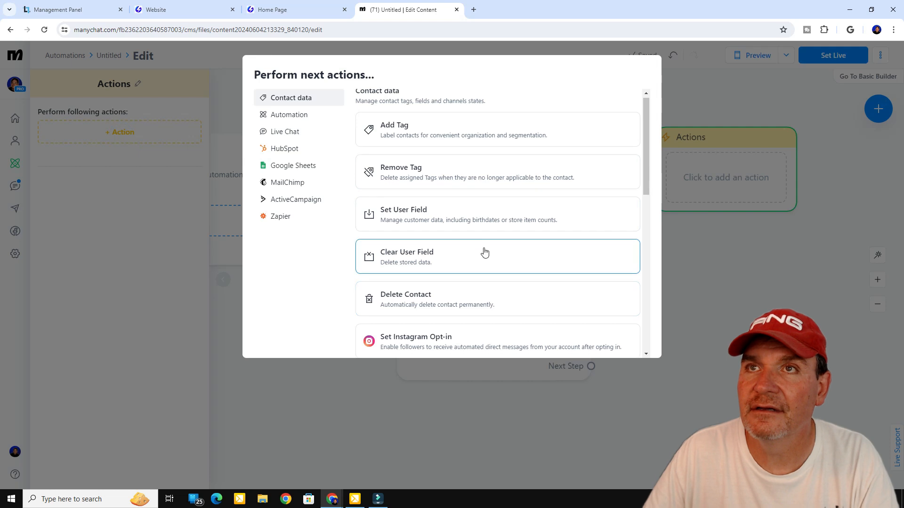
scroll(484, 252, down, 10)
scroll(484, 251, up, 10)
click(290, 118)
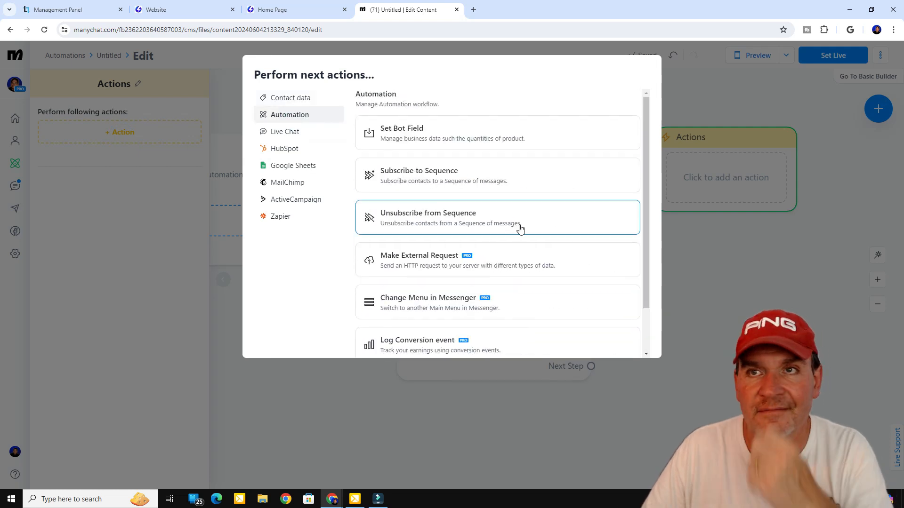
scroll(520, 228, down, 3)
click(284, 133)
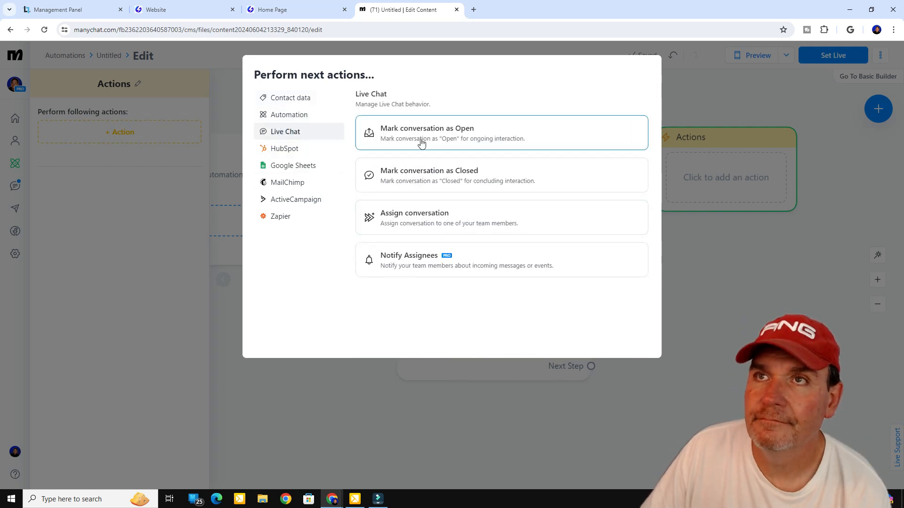
click(405, 275)
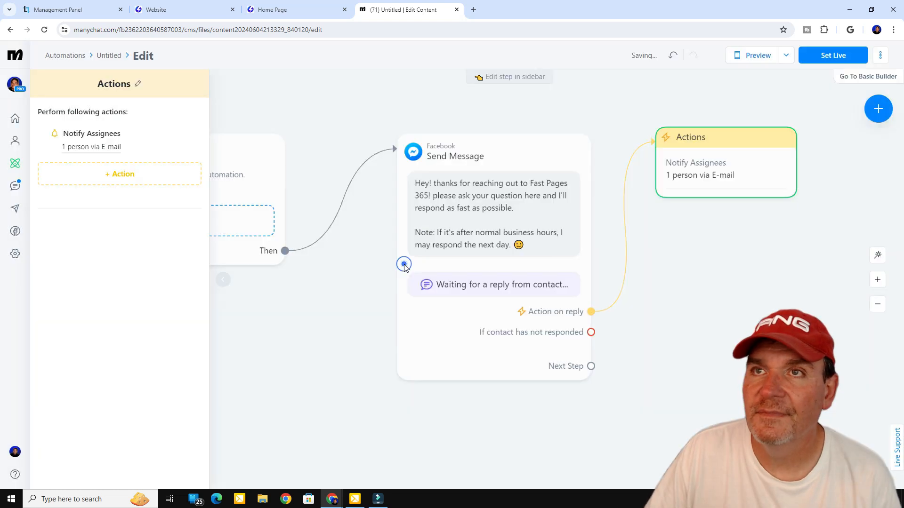
Change the notification text after the Full Name variable to "has a question about Fast Pages 365."
click(80, 150)
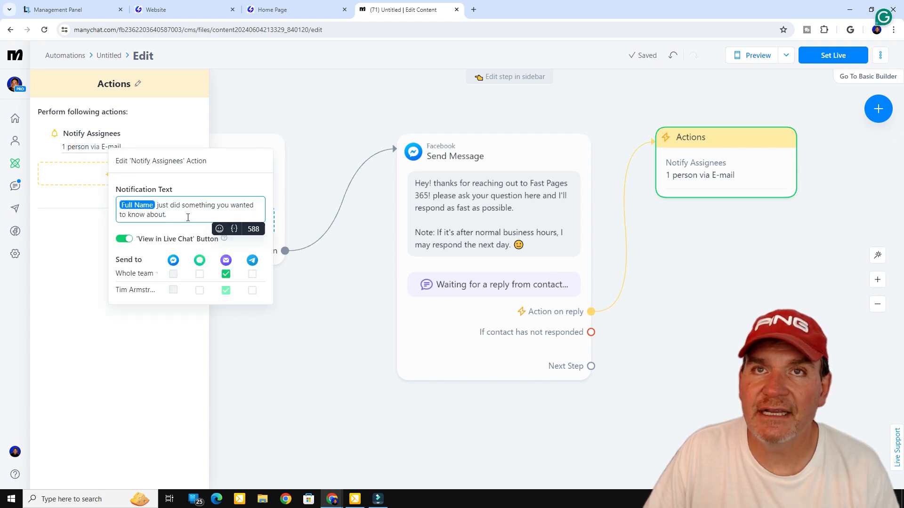
drag(169, 216, 158, 207)
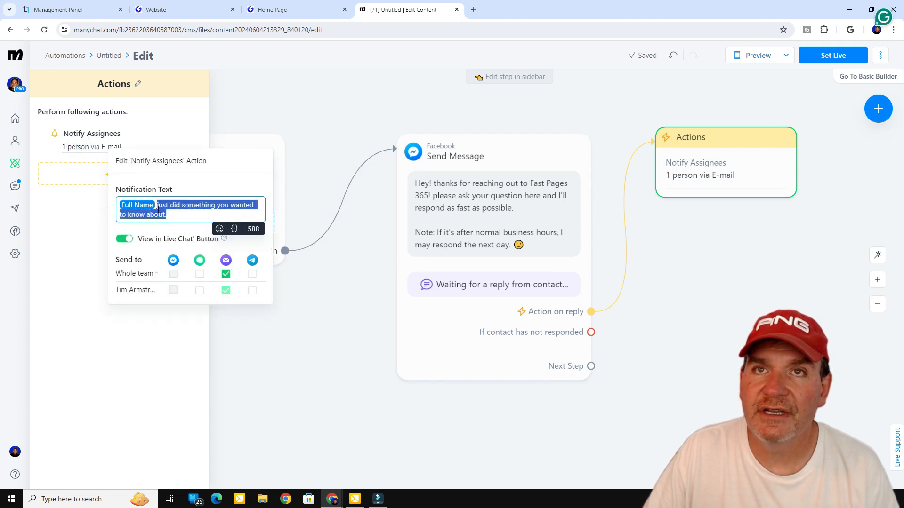
text(has a question about F)
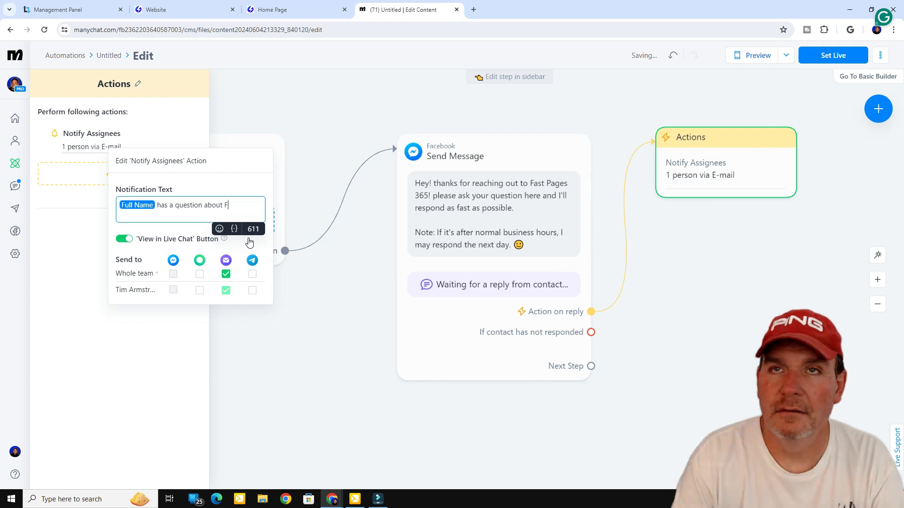
text(ast Pages 365.)
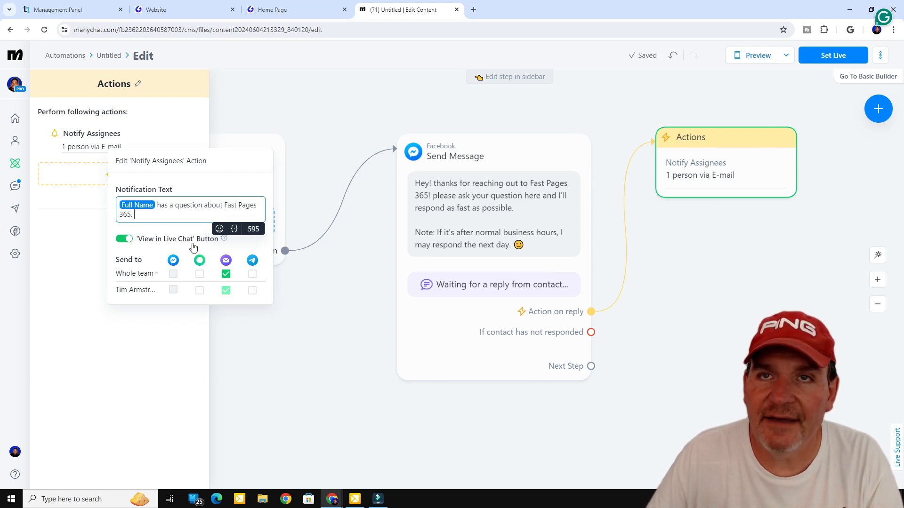
Send the notification only to the individual team member instead of the whole team, via E-mail, Telegram and SMS
click(226, 274)
click(226, 290)
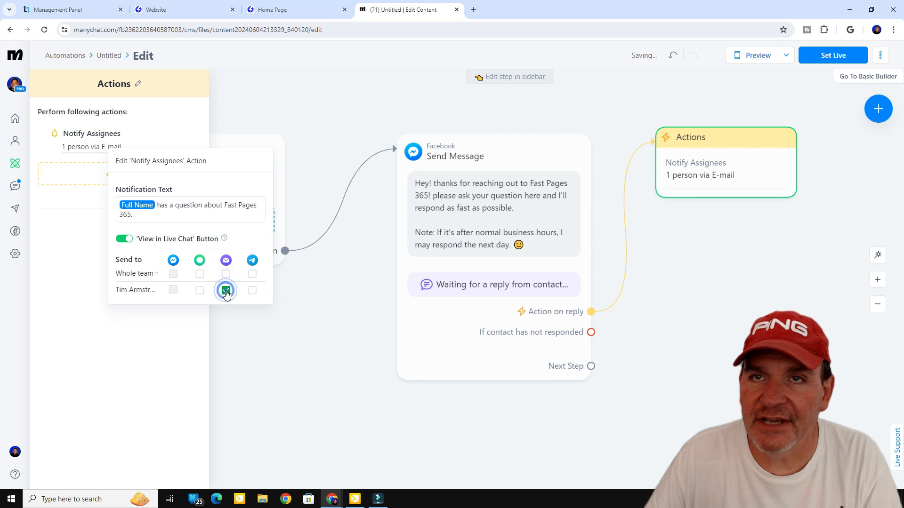
click(252, 291)
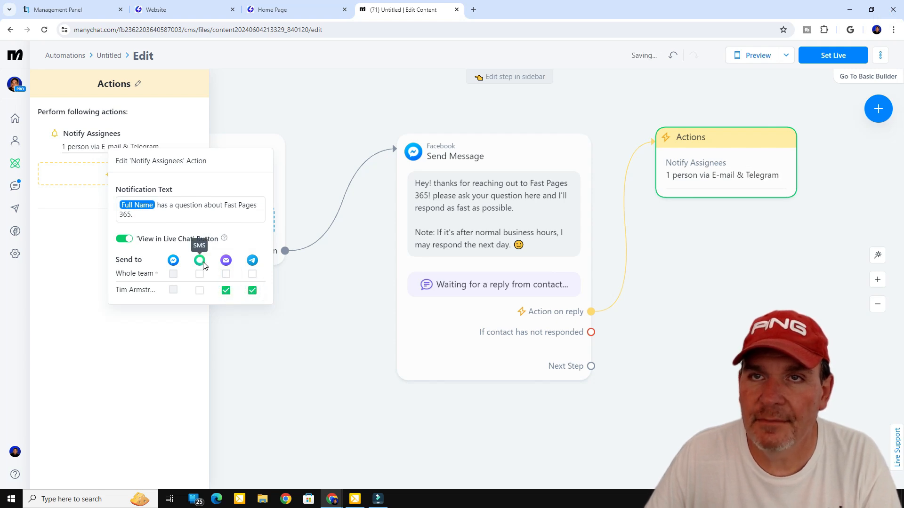
click(200, 290)
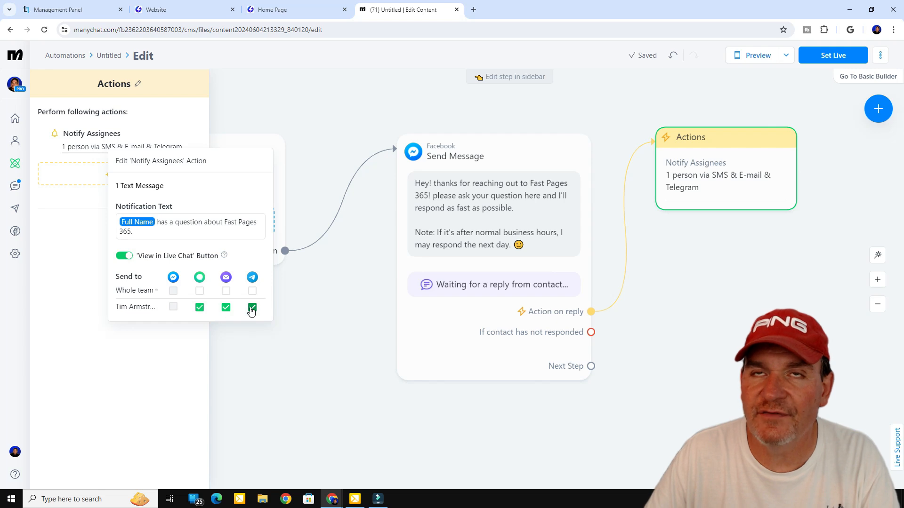
click(725, 295)
Connect a new Messenger message step to the greeting message's Next Step output and start its text
drag(731, 292, 574, 262)
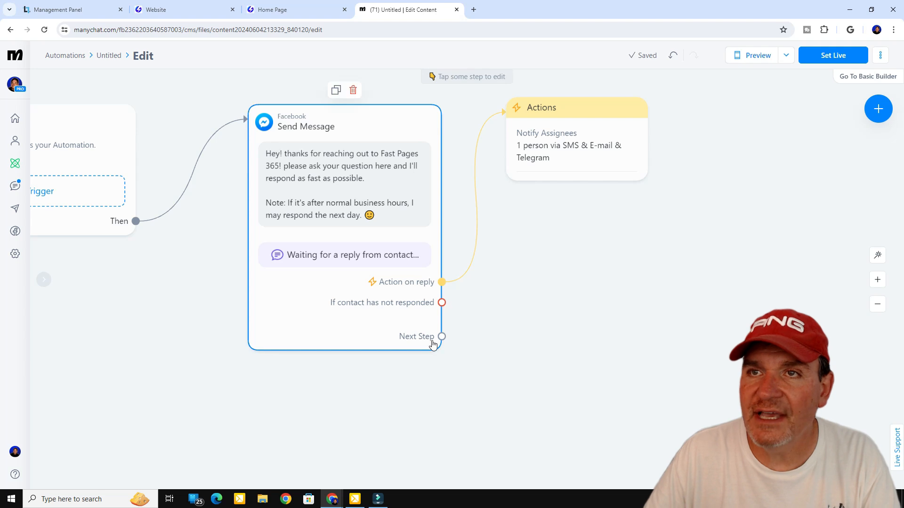
drag(442, 336, 525, 309)
click(550, 147)
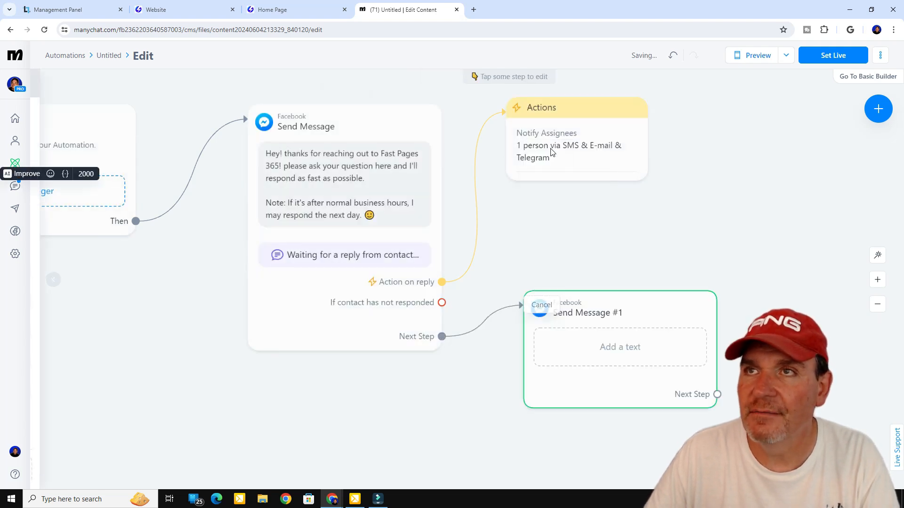
click(92, 155)
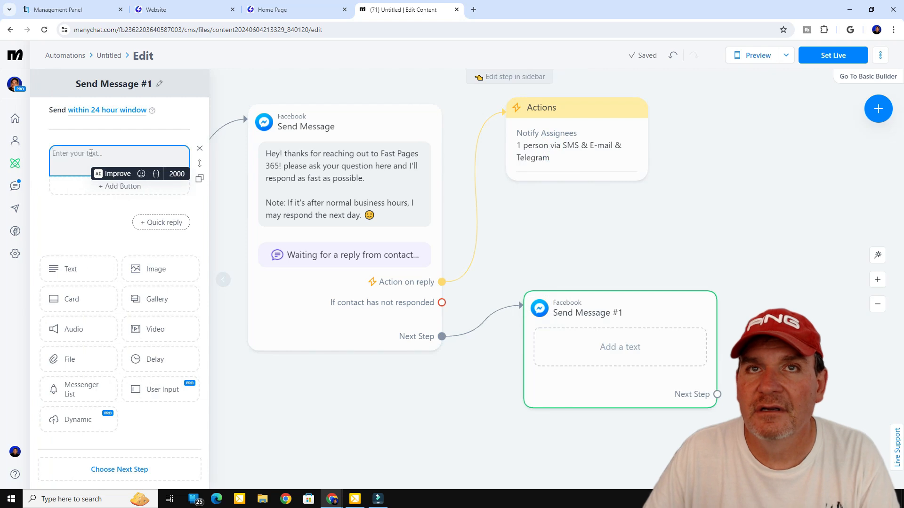
Write "Thank you for your question!" followed by a line saying the owner has been notified and will get back to the visitor asap!
text(Thank )
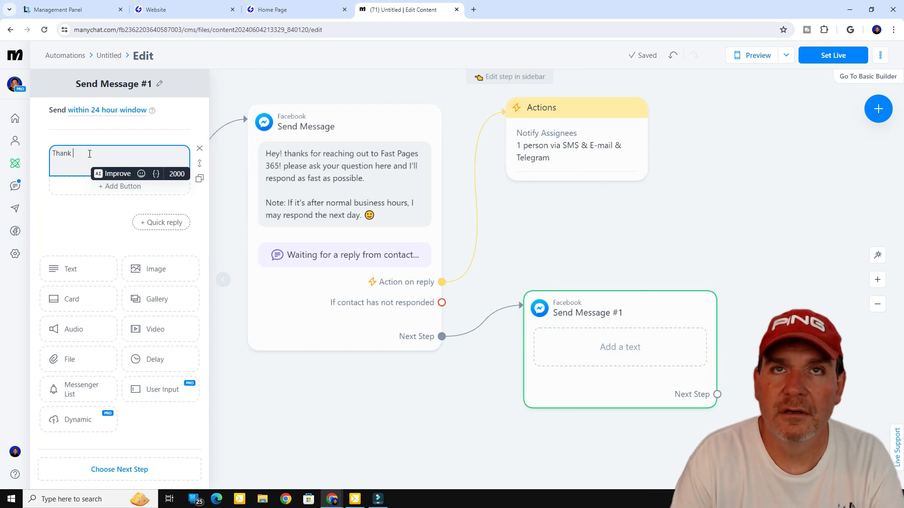
text(you for your question!)
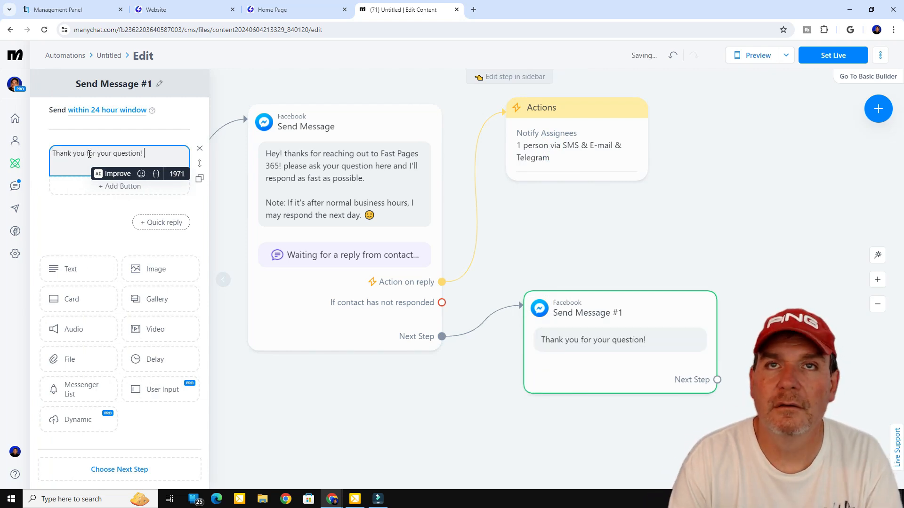
key(Return)
text(I've notified Tim and he'll get back to you asap)
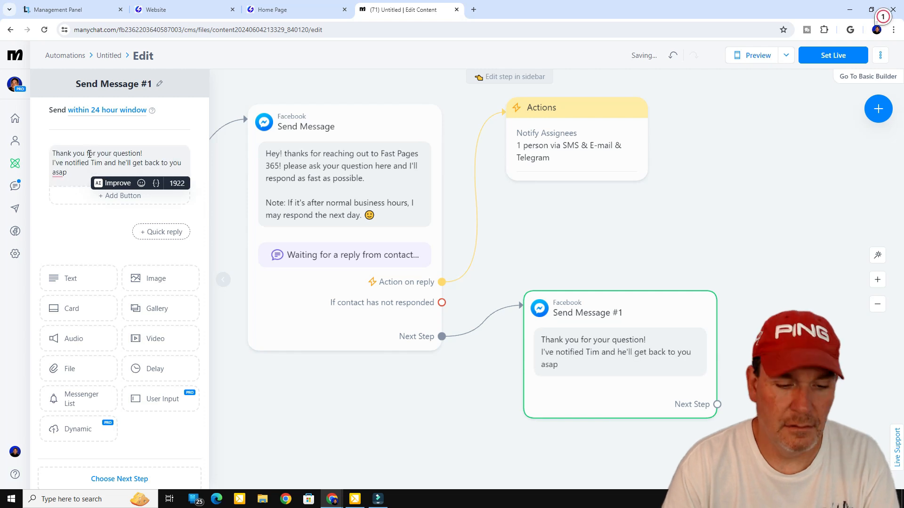
text(!)
Add "Note: If it's after normal business hours he may get back to you the next day." with a smiley emoji after a blank line
key(Return)
key(Return)
text(Note: If it's after normal business hours he may get back to you the ne)
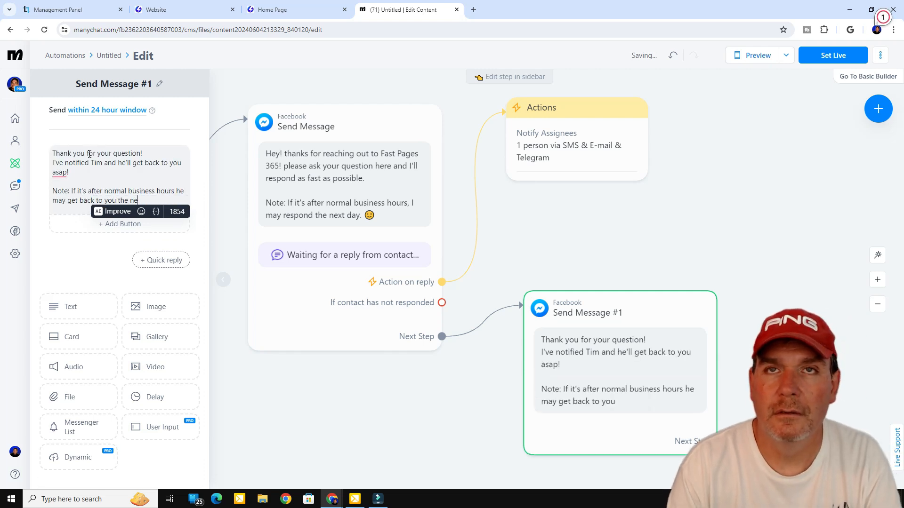
text(xt day.)
click(141, 211)
click(72, 285)
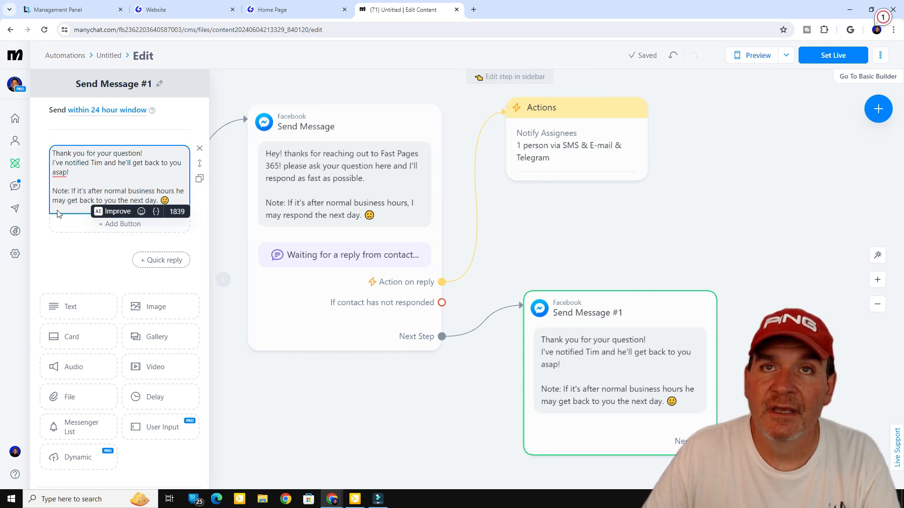
click(710, 237)
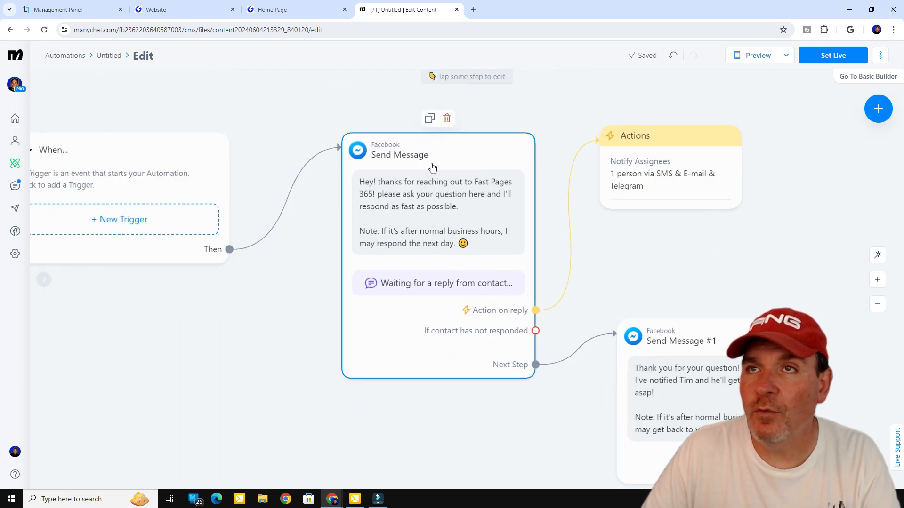
Upload the Fast Pages 365 logo from Downloads as an image in the first Send Message step and place it above the greeting text
click(442, 204)
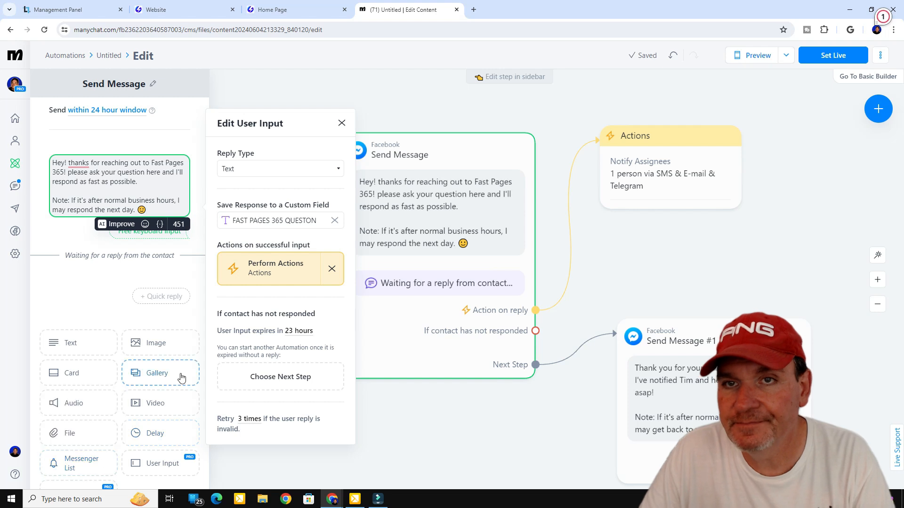
scroll(170, 376, down, 2)
click(146, 259)
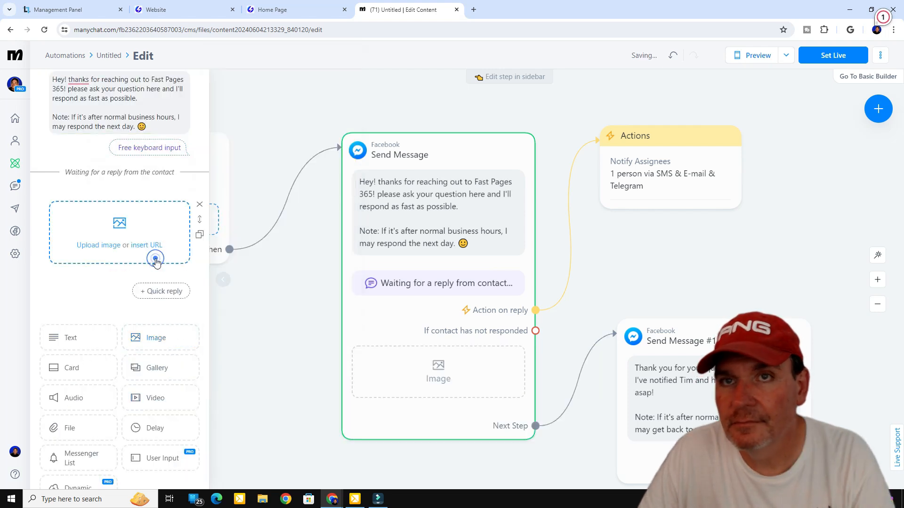
click(117, 235)
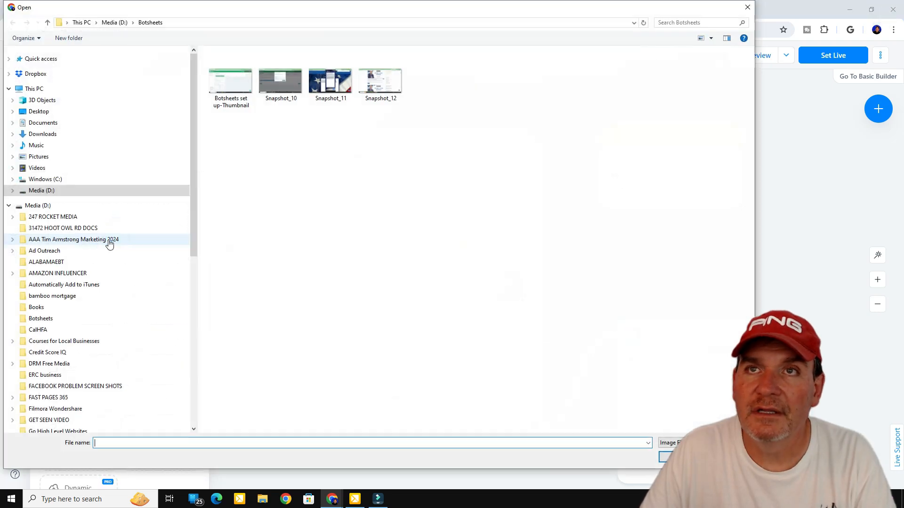
click(76, 134)
scroll(566, 237, down, 10)
scroll(566, 236, up, 5)
double_click(283, 297)
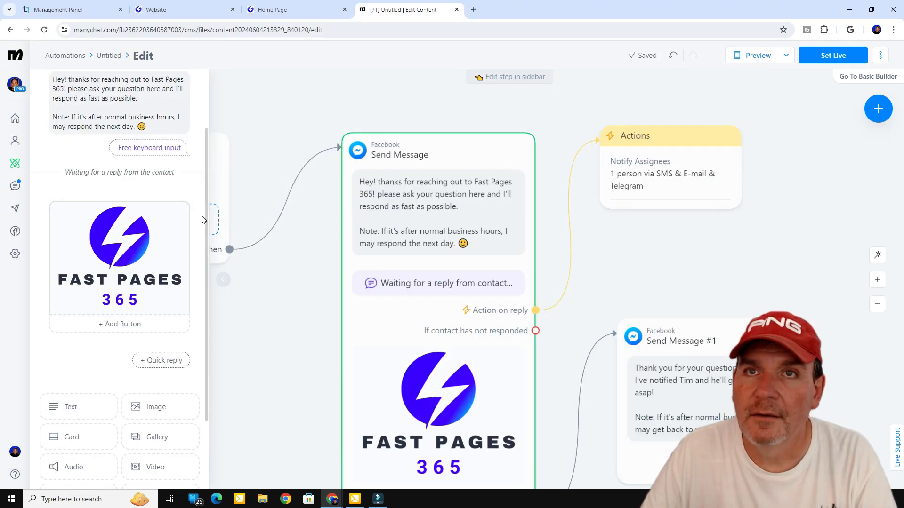
drag(197, 216, 197, 118)
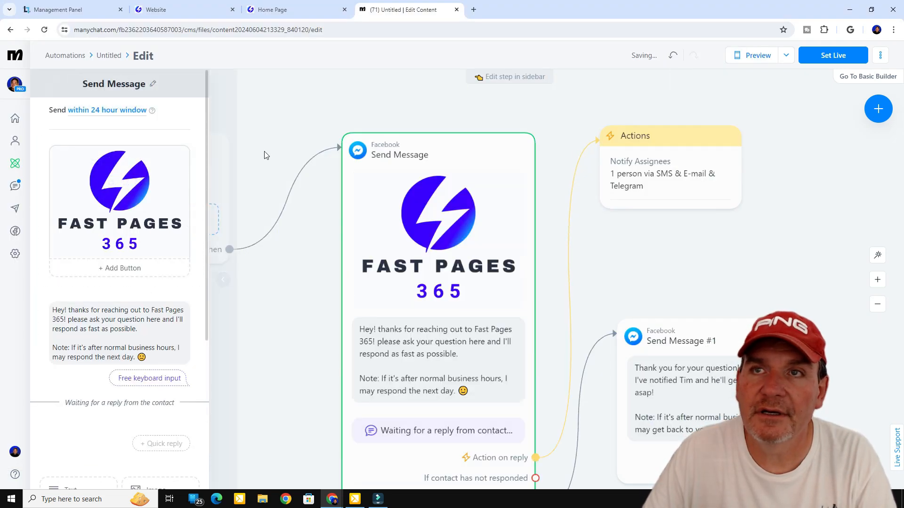
click(306, 299)
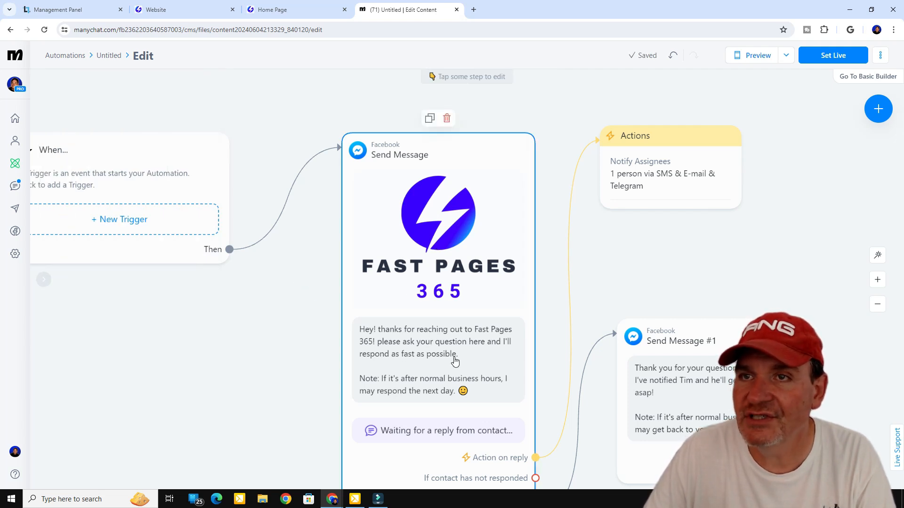
click(681, 178)
click(663, 390)
click(753, 302)
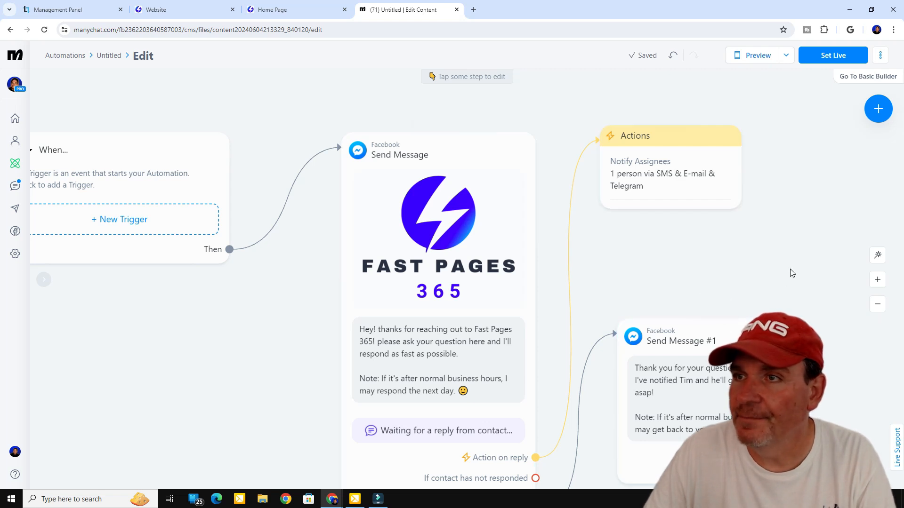
Add the Messenger trigger "User clicks a referral link" to the automation and copy its Messenger Ref URL
drag(121, 400, 190, 385)
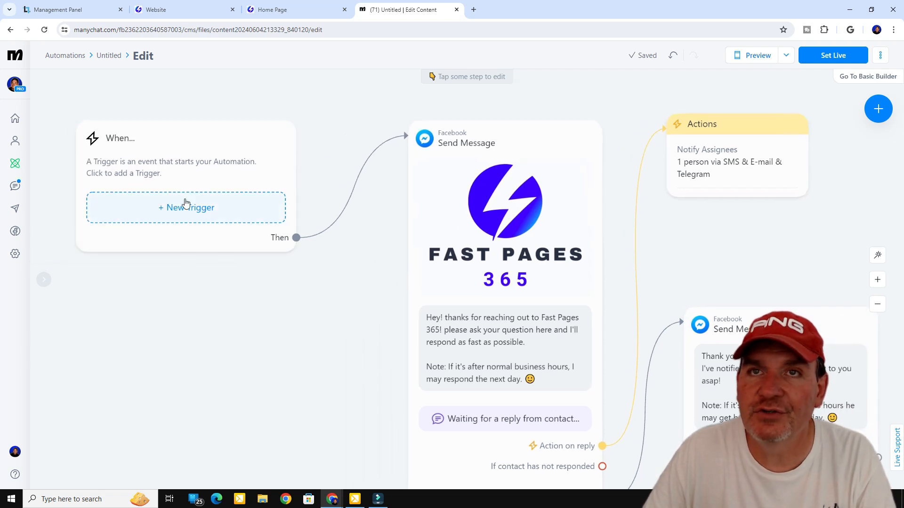
click(185, 203)
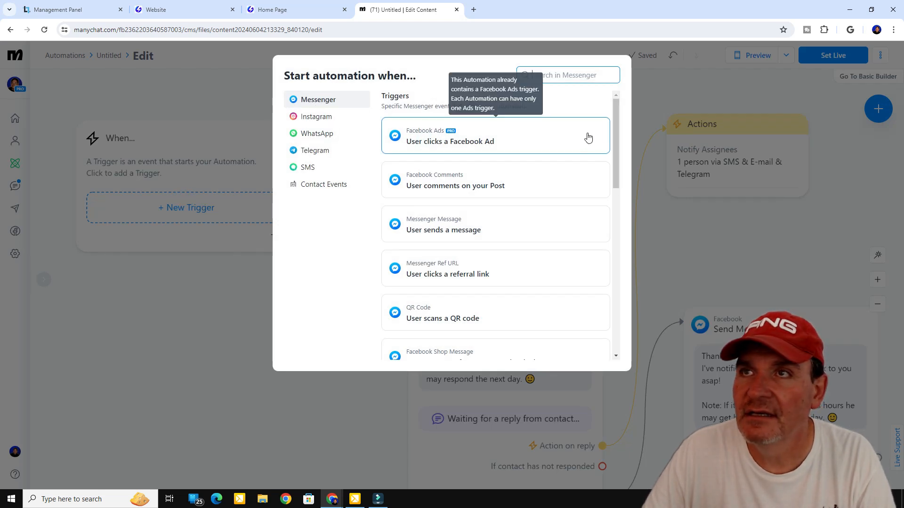
drag(615, 128, 606, 156)
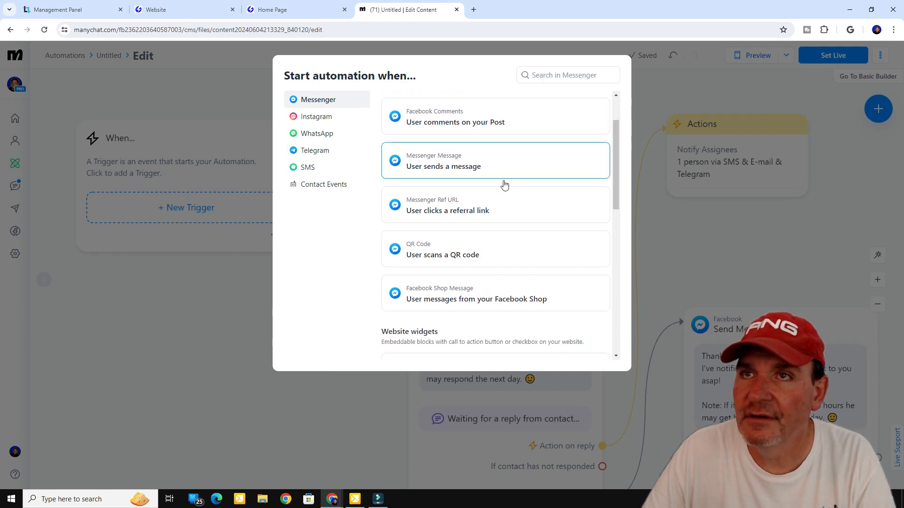
click(452, 215)
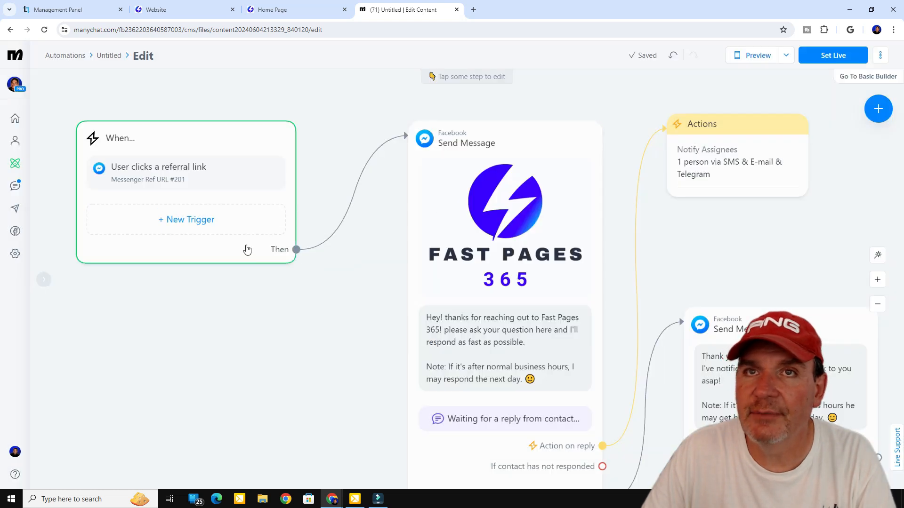
click(208, 181)
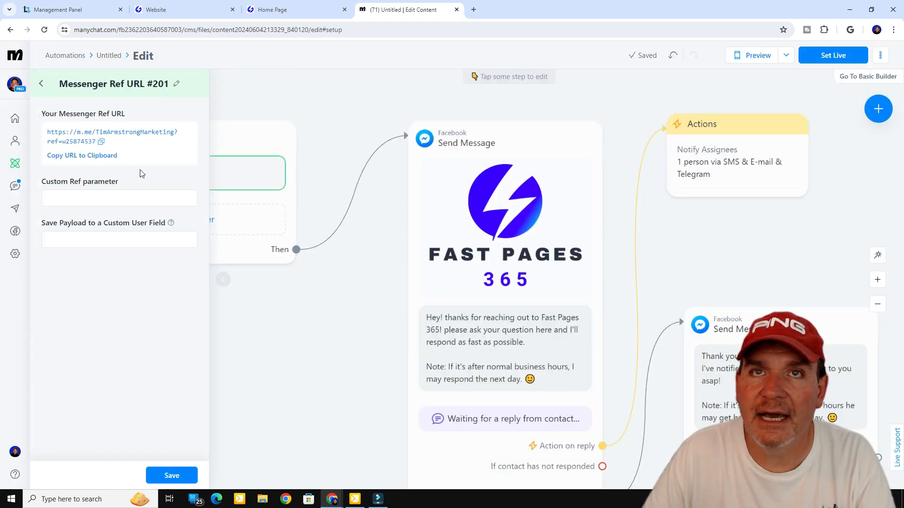
click(84, 156)
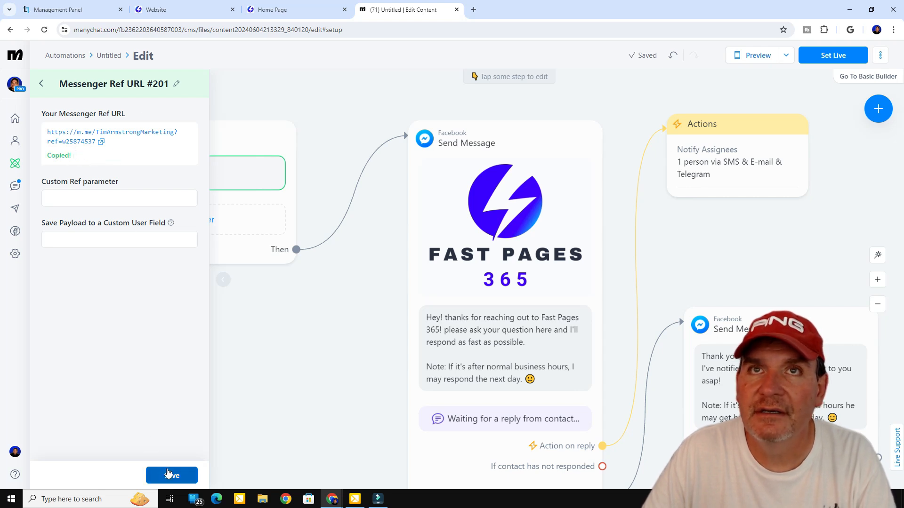
Save the referral link trigger and set the automation live
click(166, 470)
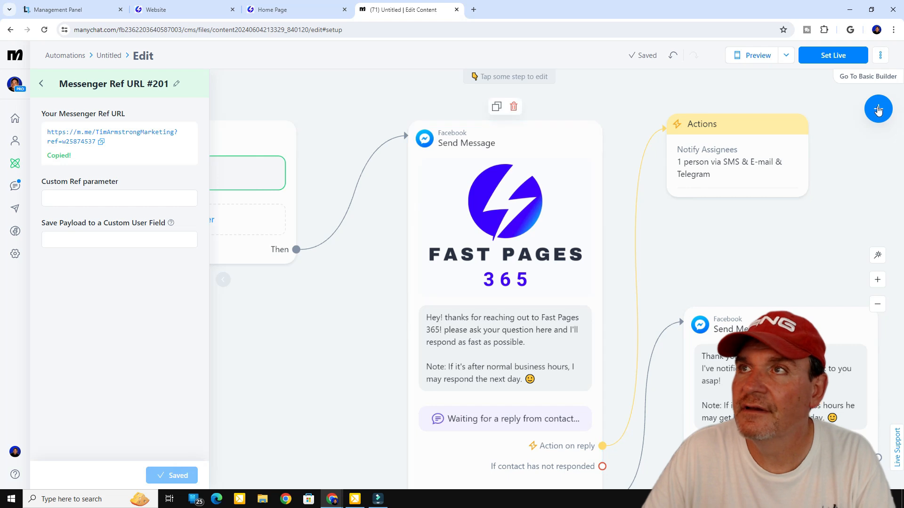
click(836, 175)
click(832, 56)
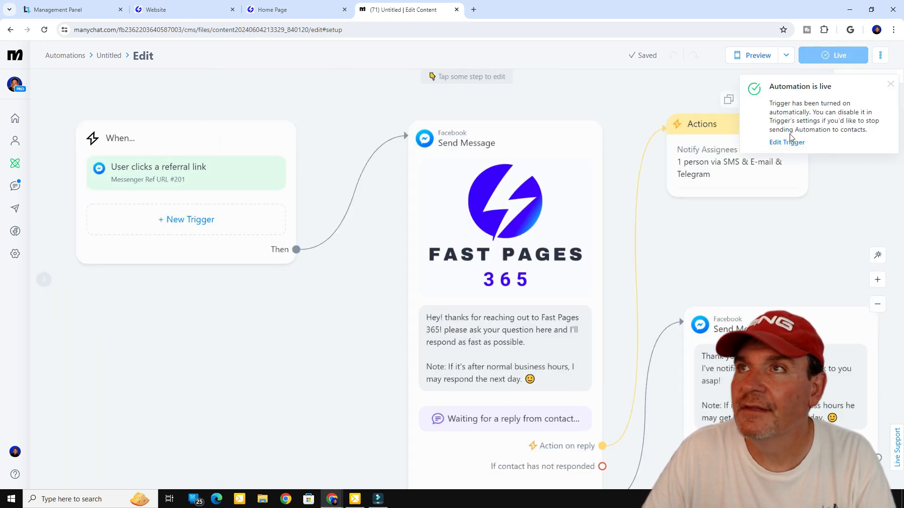
Switch to the Fast Pages 365 website builder and give the Chat With Me button an external link with the copied Messenger Ref URL
click(179, 10)
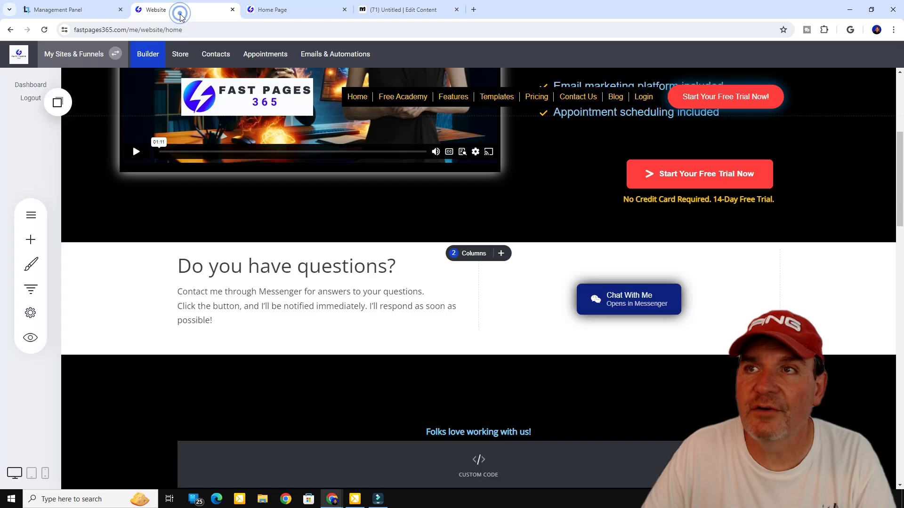
click(633, 298)
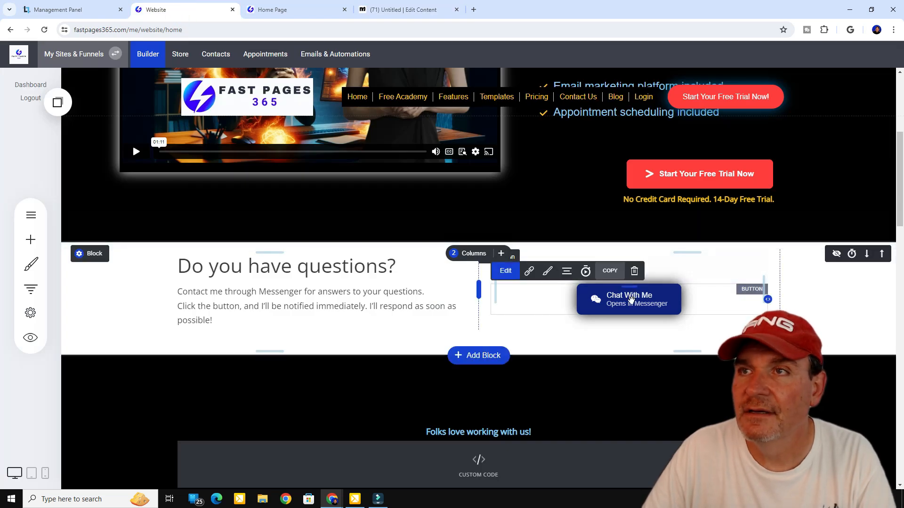
click(529, 272)
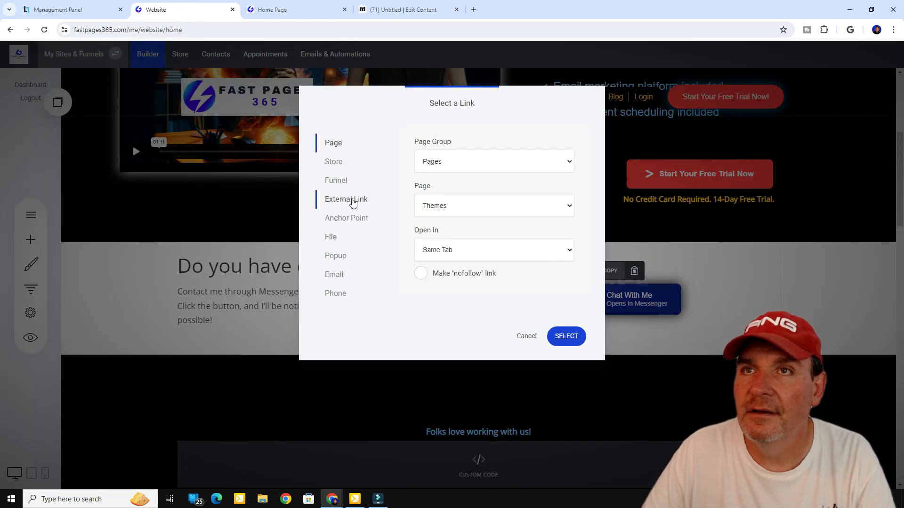
click(347, 199)
right_click(436, 200)
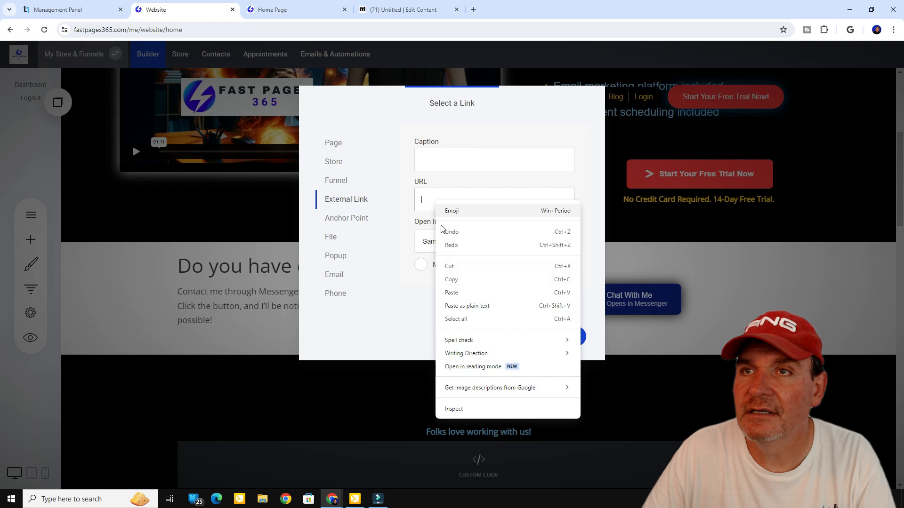
click(451, 292)
Set the link's caption to "Messenger live chat button url" and make it a nofollow link
click(444, 158)
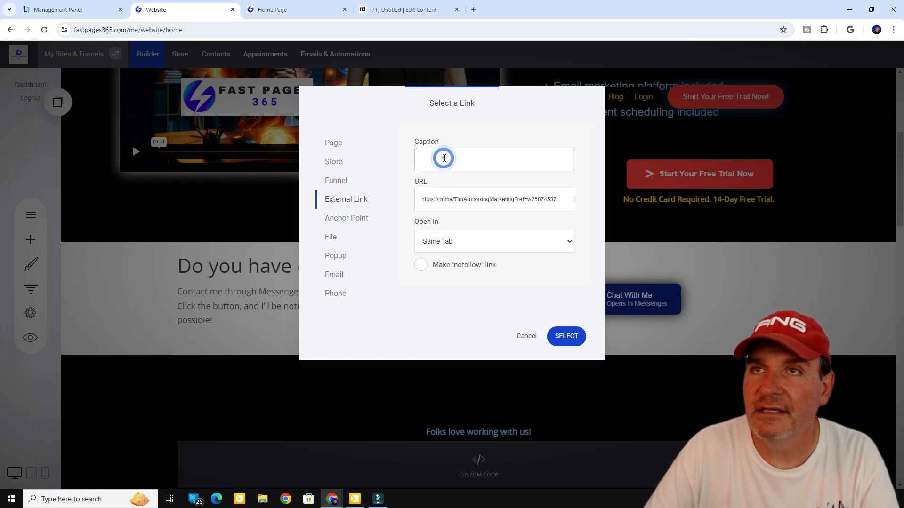
text(Messenger live chat button url)
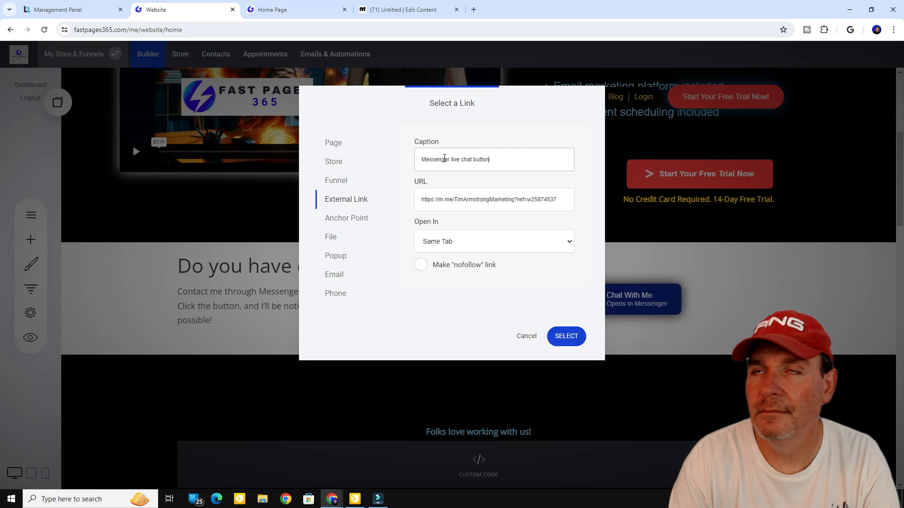
click(422, 266)
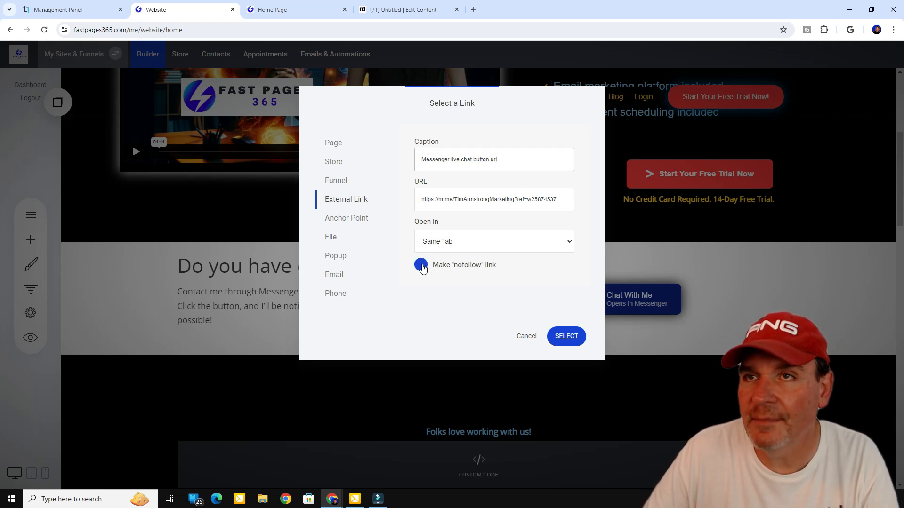
Make the Chat With Me link open in a new tab and save the website page
click(448, 241)
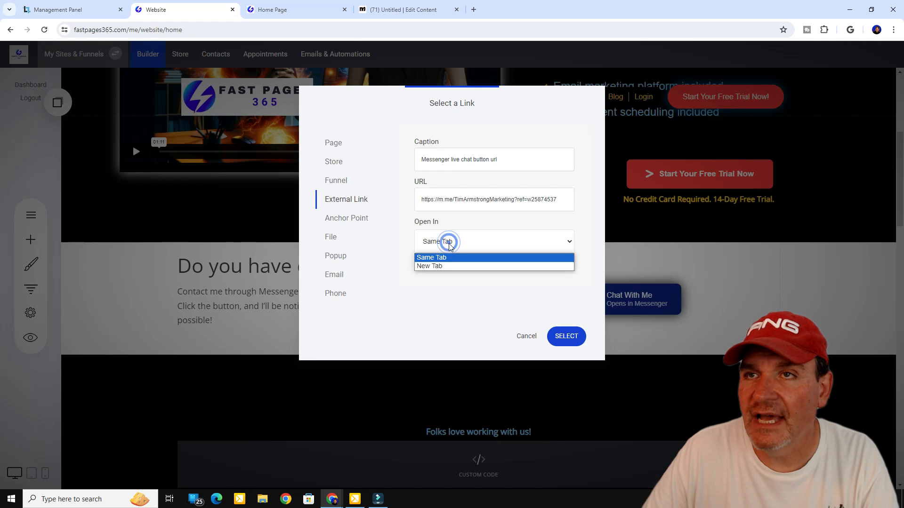
click(435, 266)
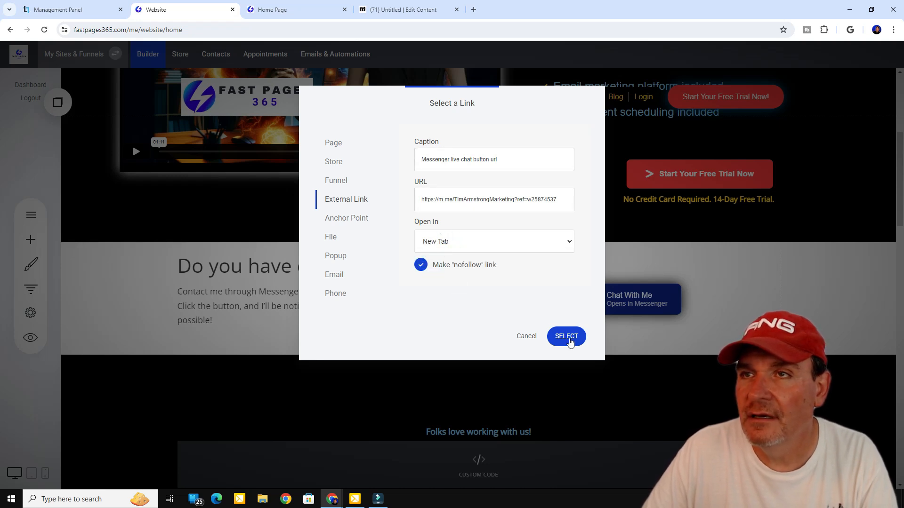
click(567, 337)
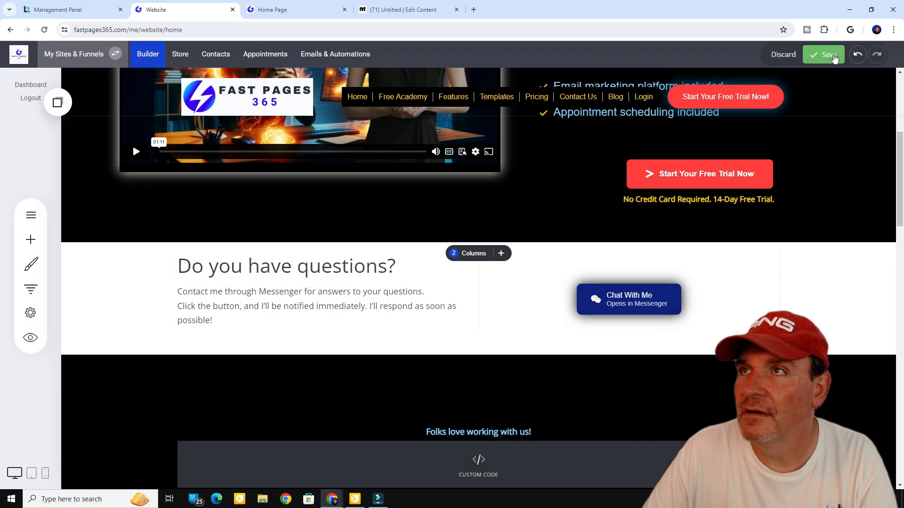
click(825, 54)
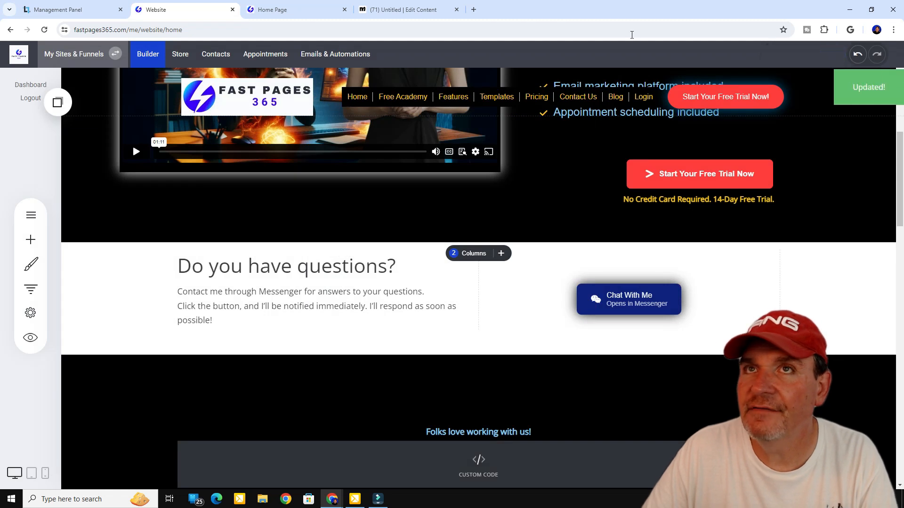
Reload the live Fast Pages 365 home page and open the Messenger chat through its Chat With Me button
click(282, 11)
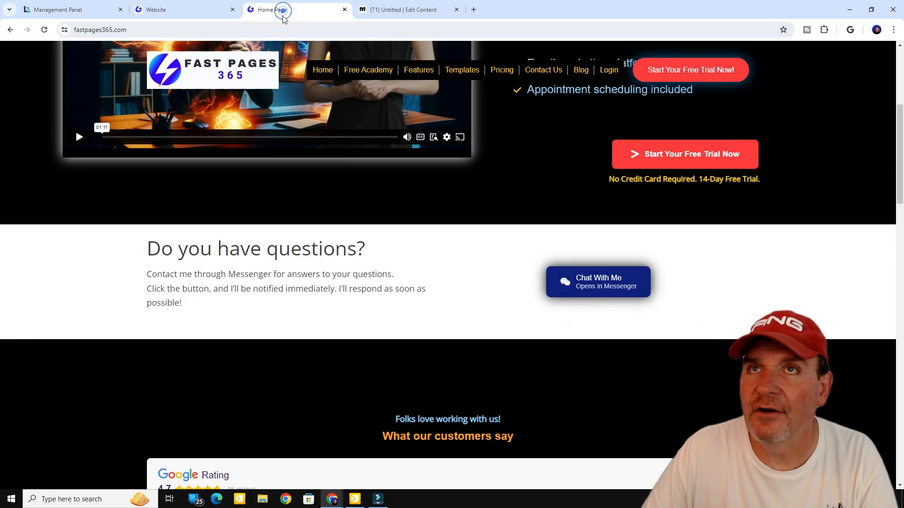
click(45, 30)
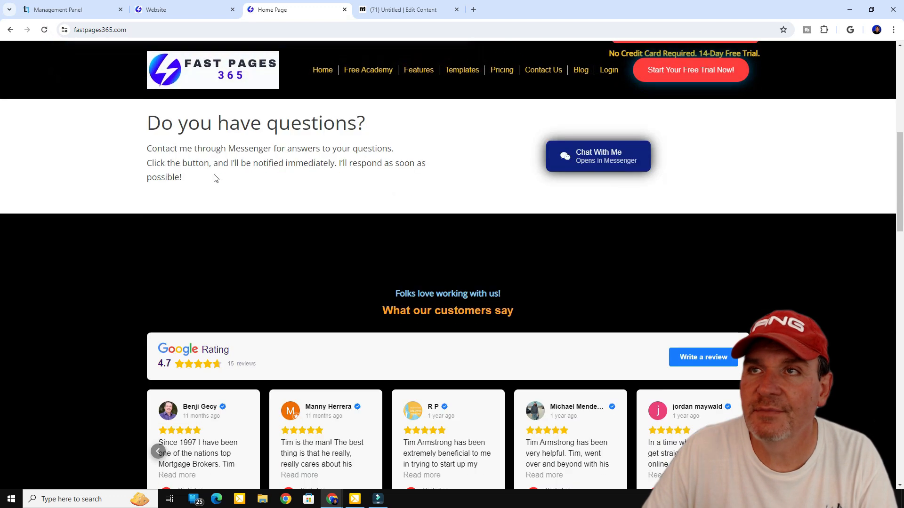
click(596, 162)
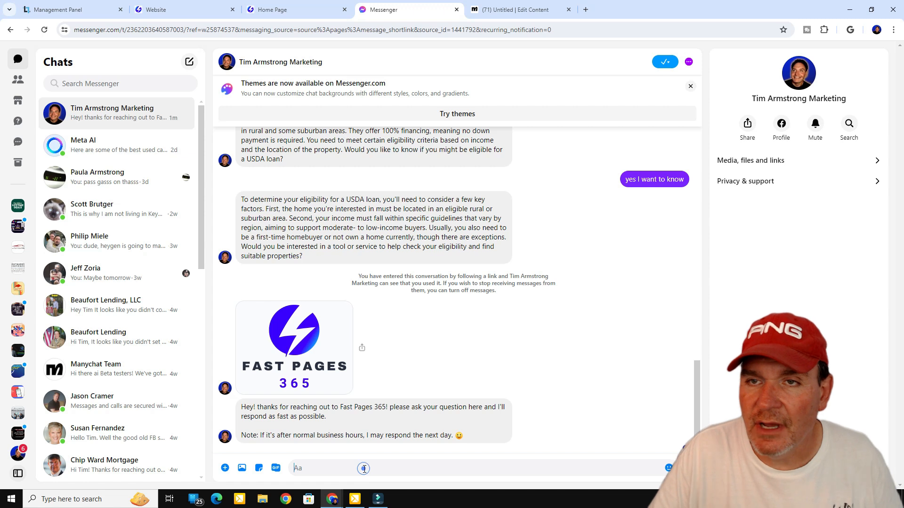
Send the test question "hey can you help me set up a website and if so, how much?" in the Messenger chat
text(hey)
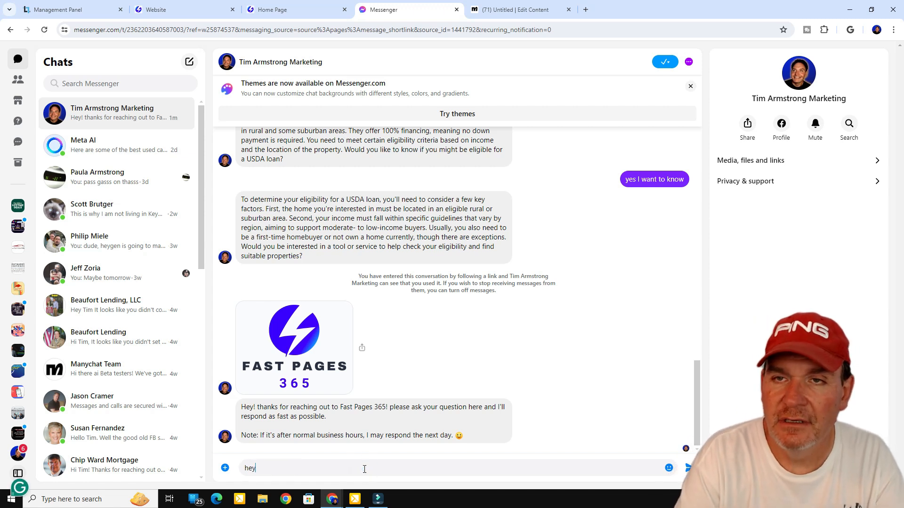
text( can you help me set up a website and if so, how much?)
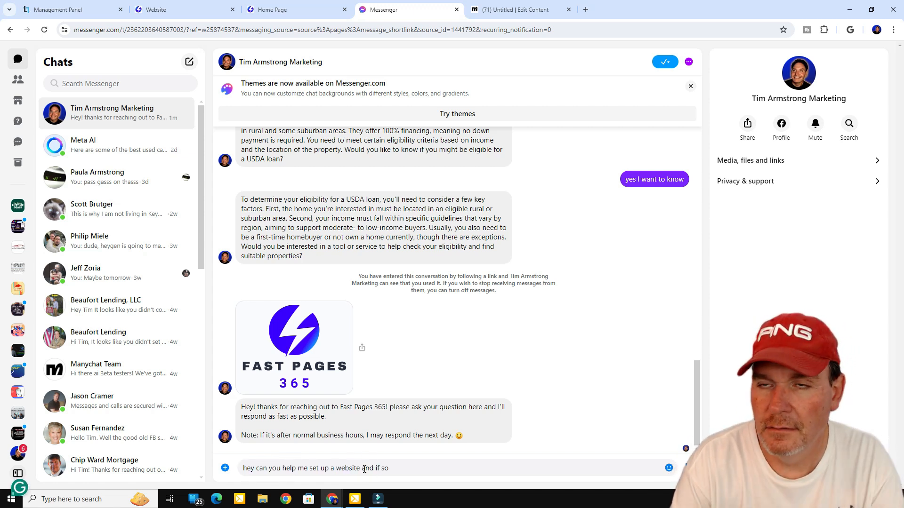
key(Return)
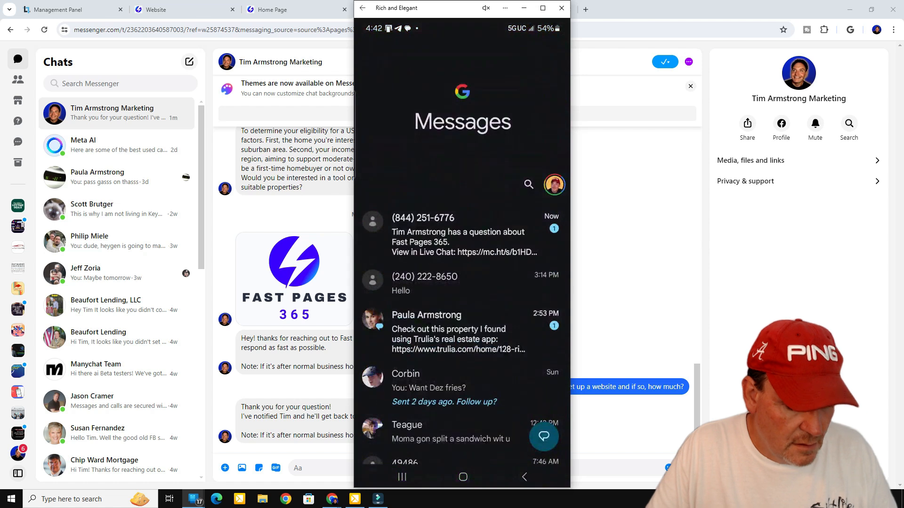
On the mirrored phone, open the new text notification about the Fast Pages 365 question and follow its Live Chat link
click(443, 236)
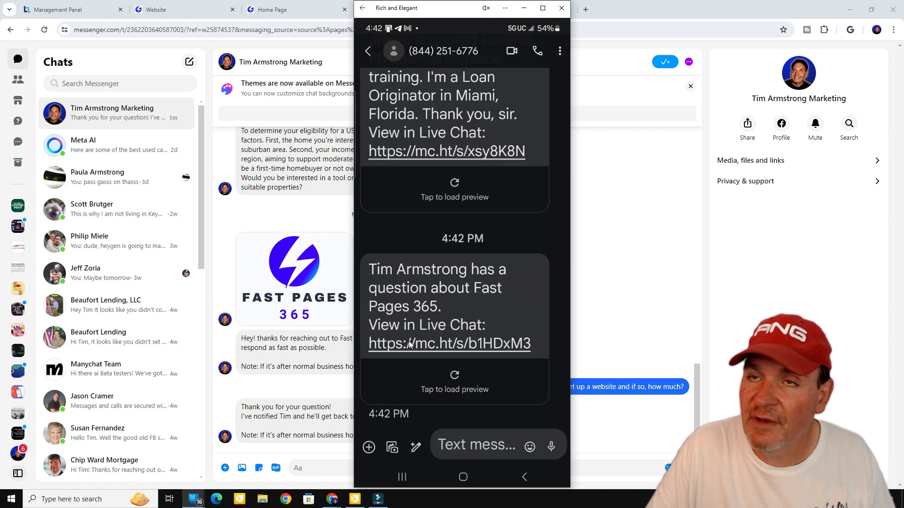
click(468, 348)
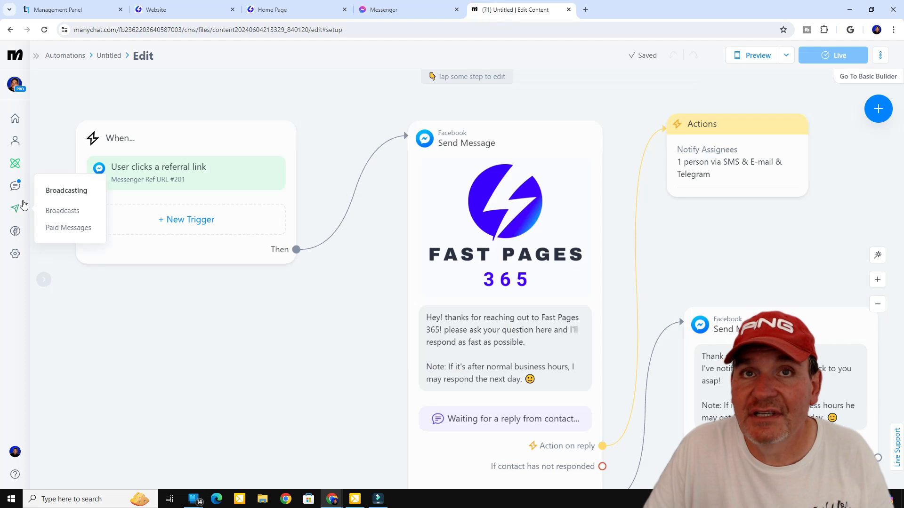
In Manychat's Live Chat, open the newest unassigned conversation and start a reply to the visitor's website question
click(14, 188)
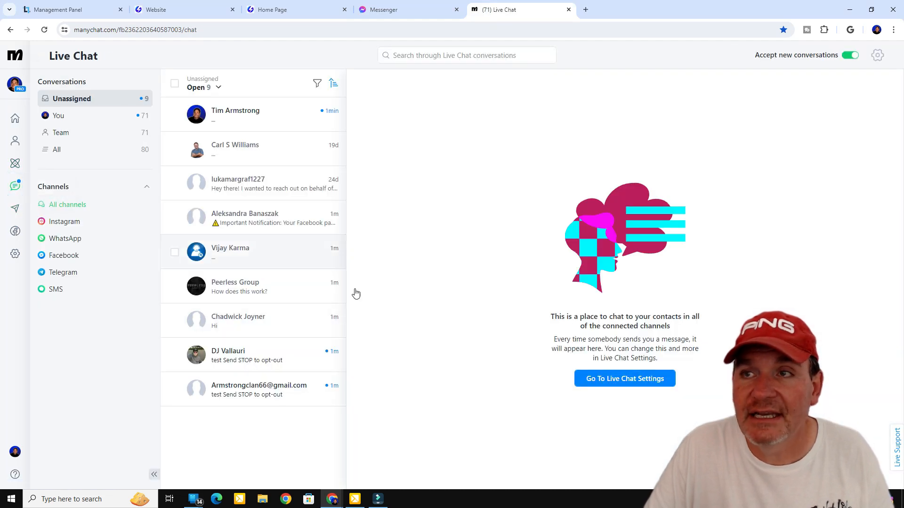
click(235, 117)
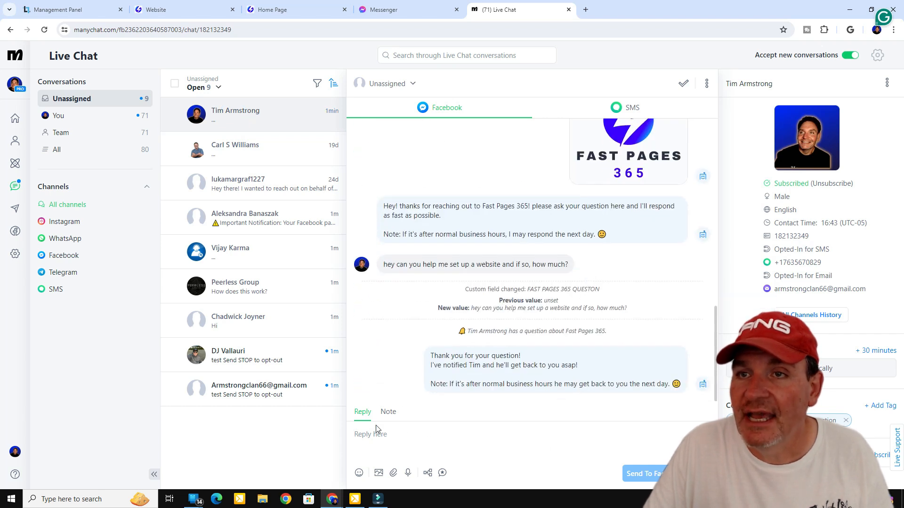
click(399, 435)
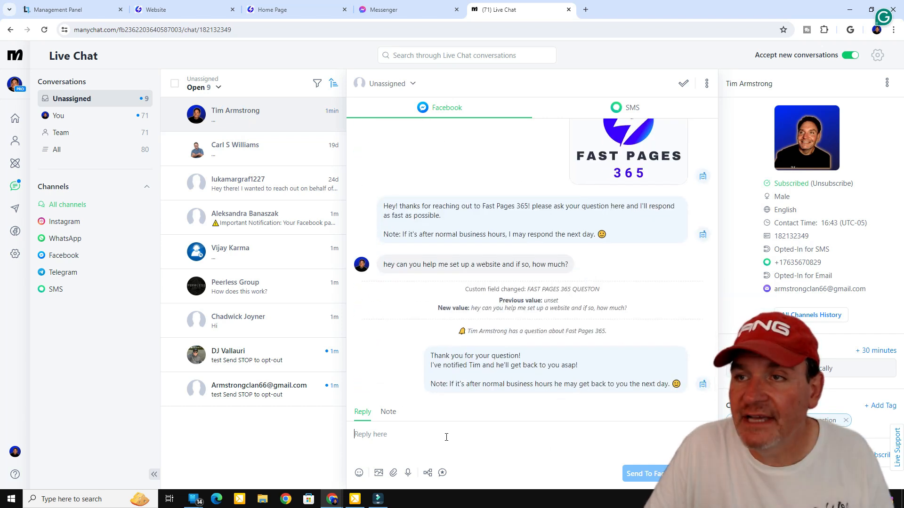